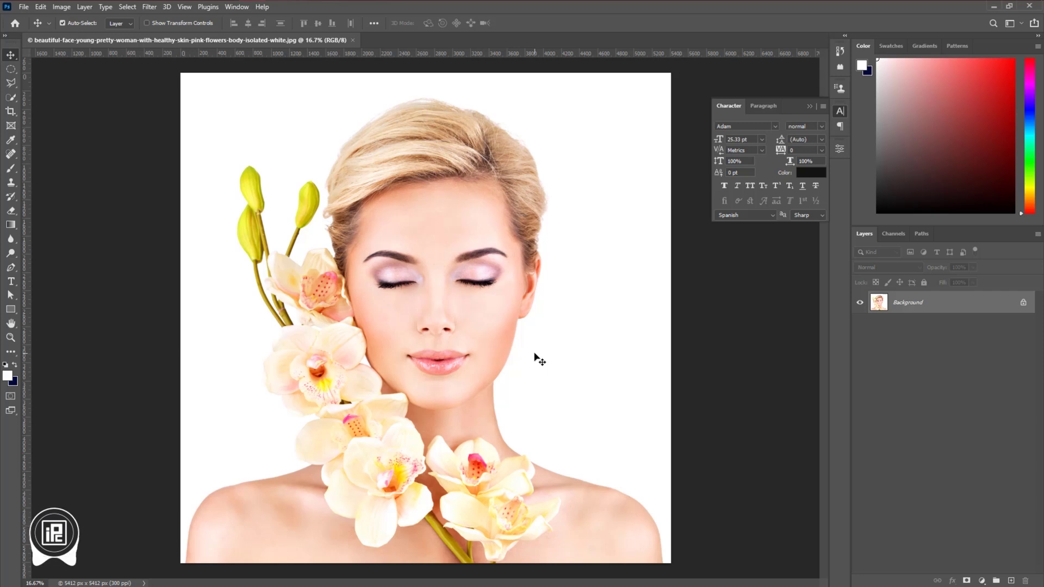
Crop to a 4 : 5 ratio, lowering the top edge and extending the bottom below the image
click(12, 116)
click(69, 115)
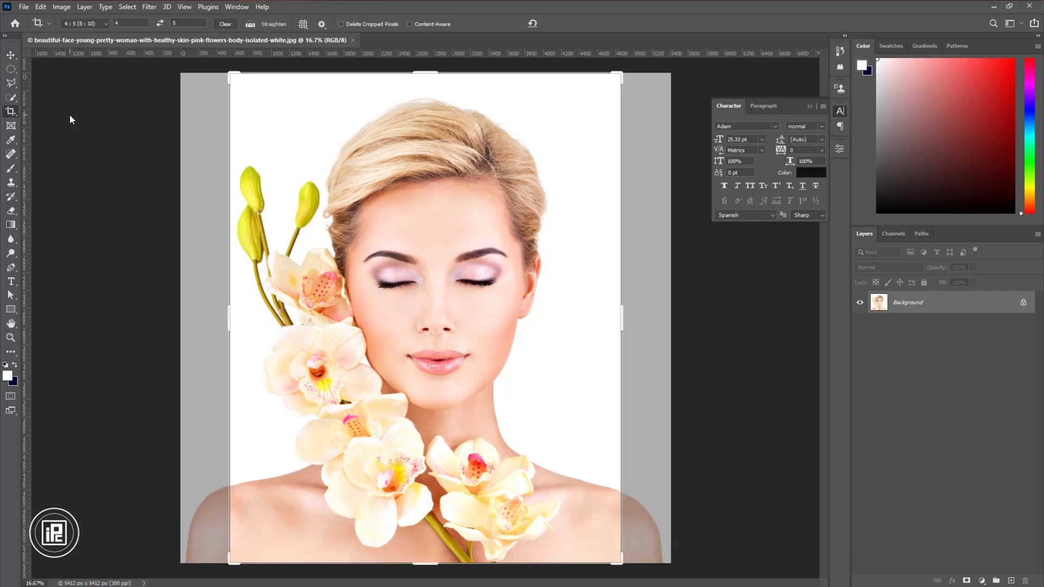
click(86, 24)
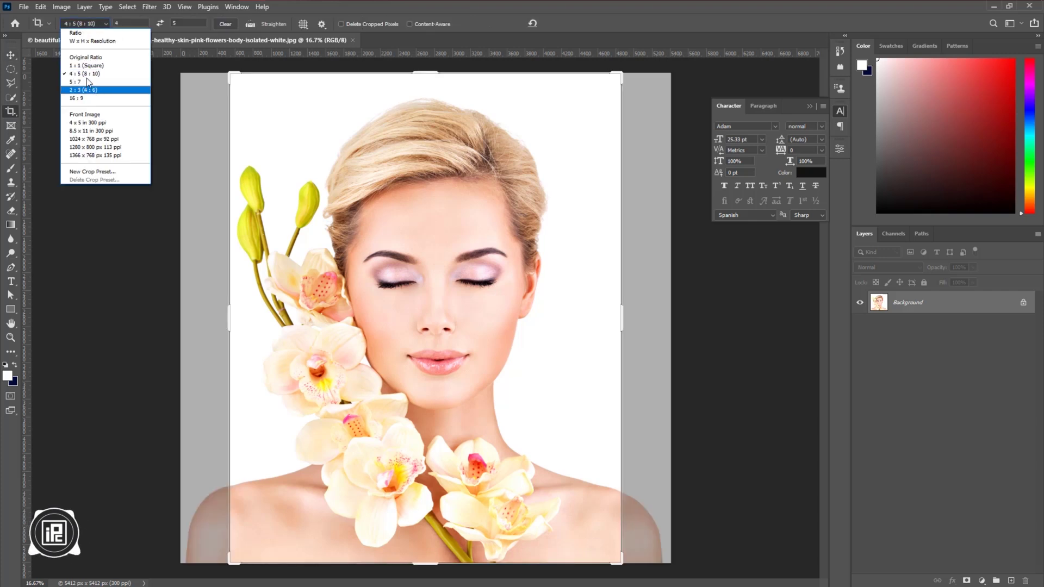
click(86, 76)
key(Return)
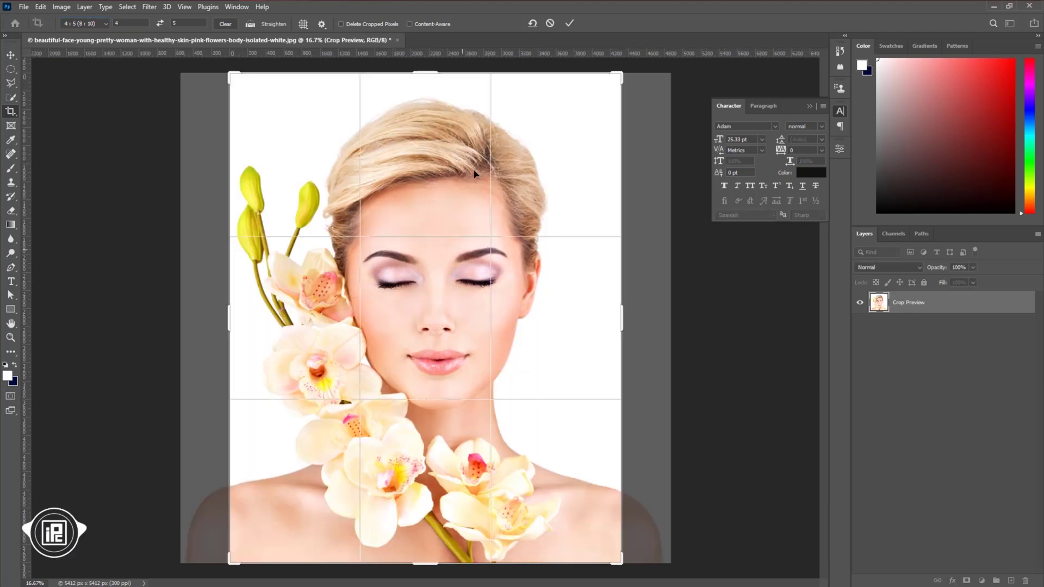
drag(429, 70, 430, 82)
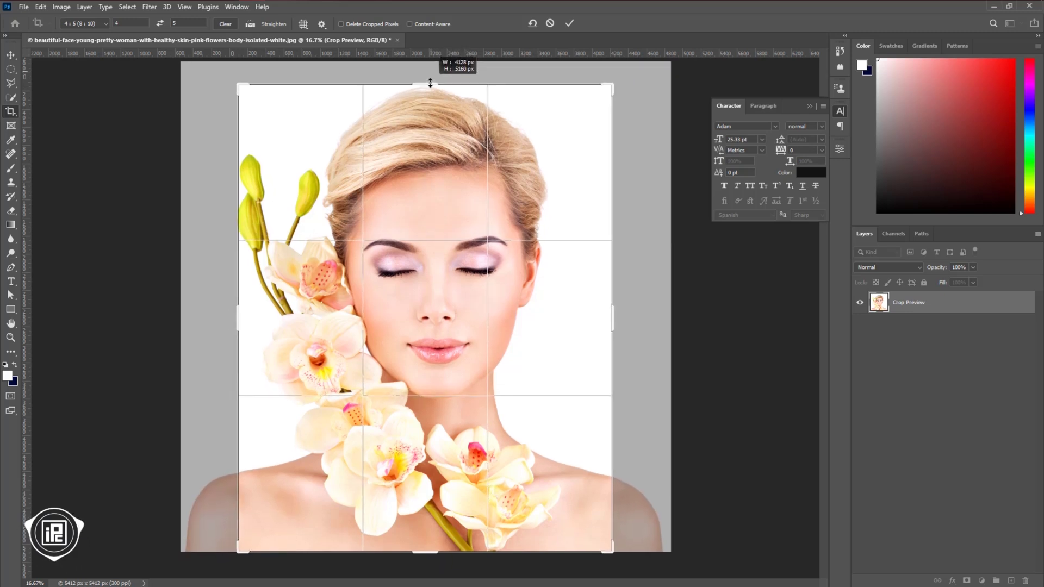
drag(439, 241, 449, 242)
drag(427, 553, 429, 566)
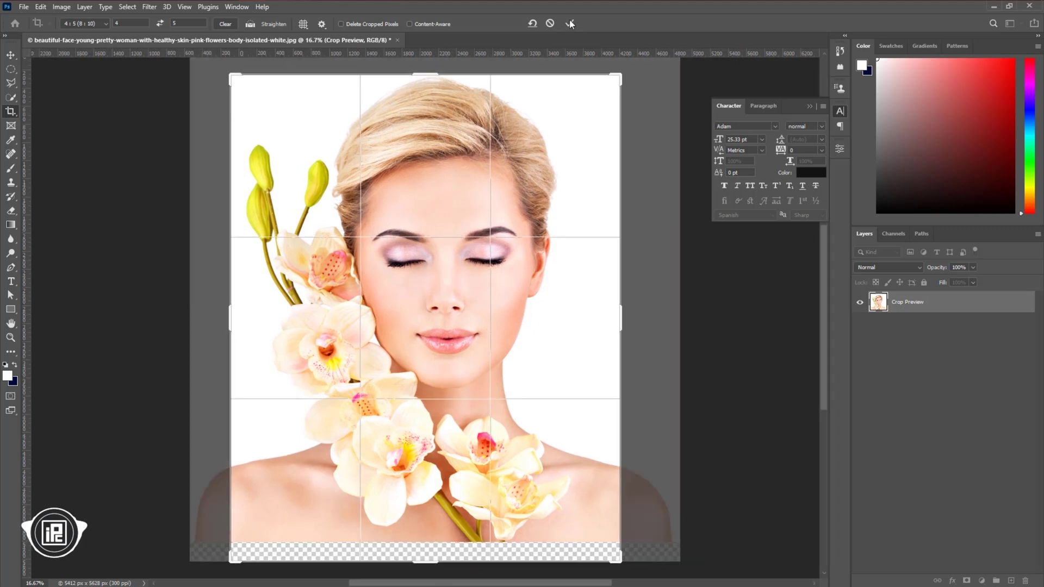
click(570, 23)
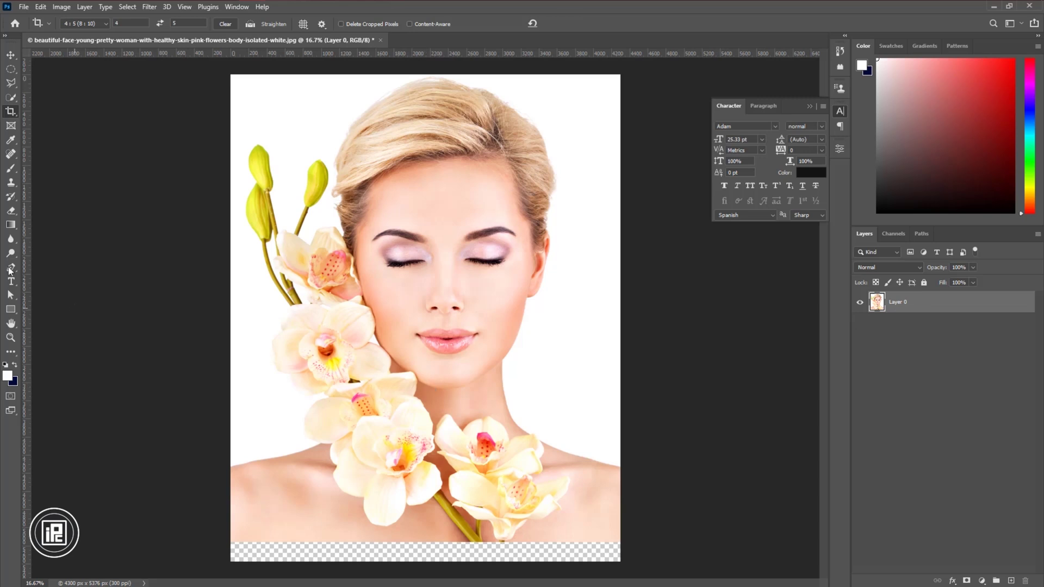
Add a white Solid Color fill layer and move the photo layer above it
click(18, 60)
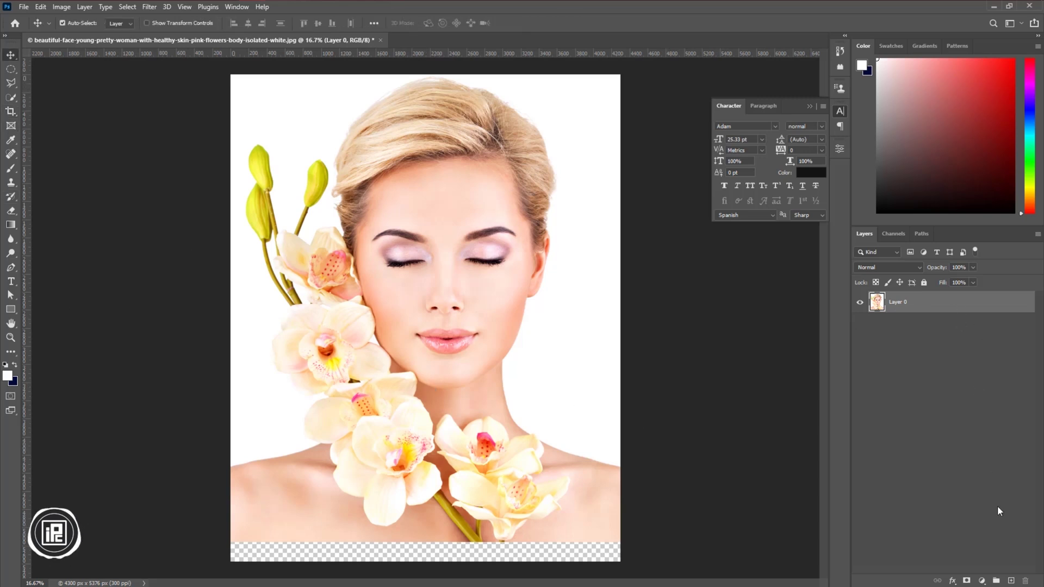
click(982, 581)
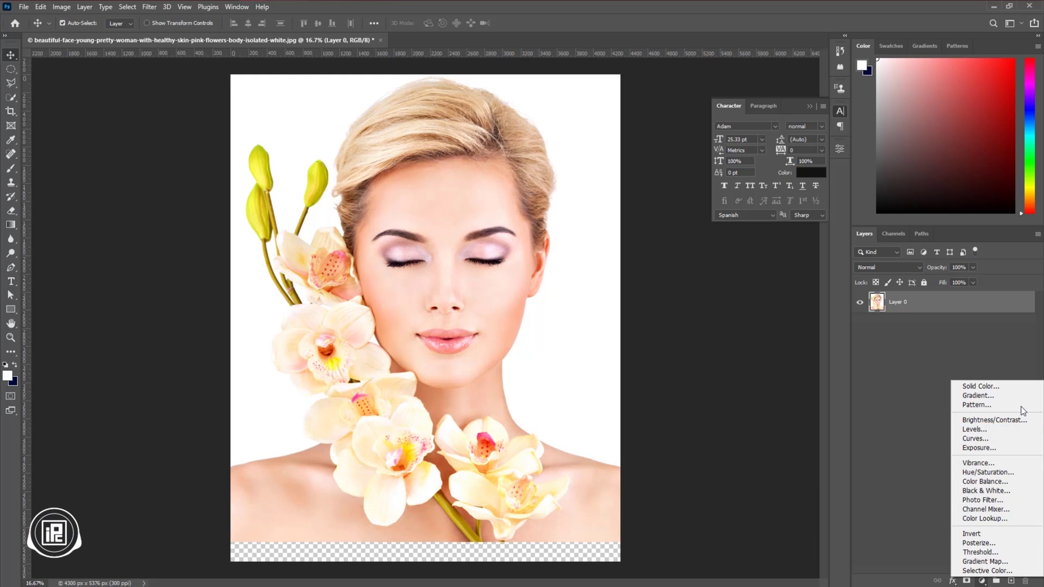
click(1013, 389)
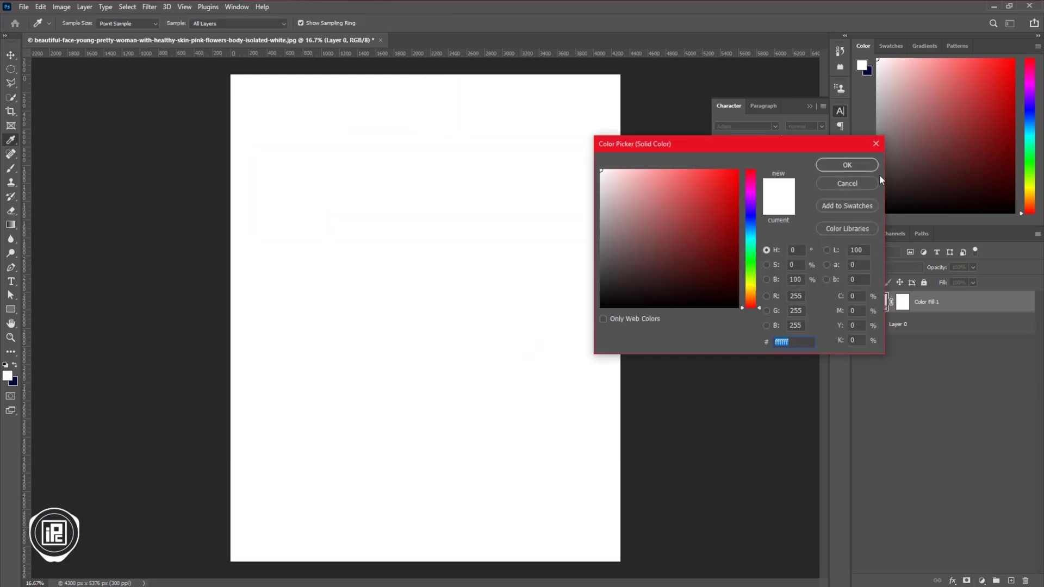
click(865, 167)
click(952, 331)
key(ctrl+])
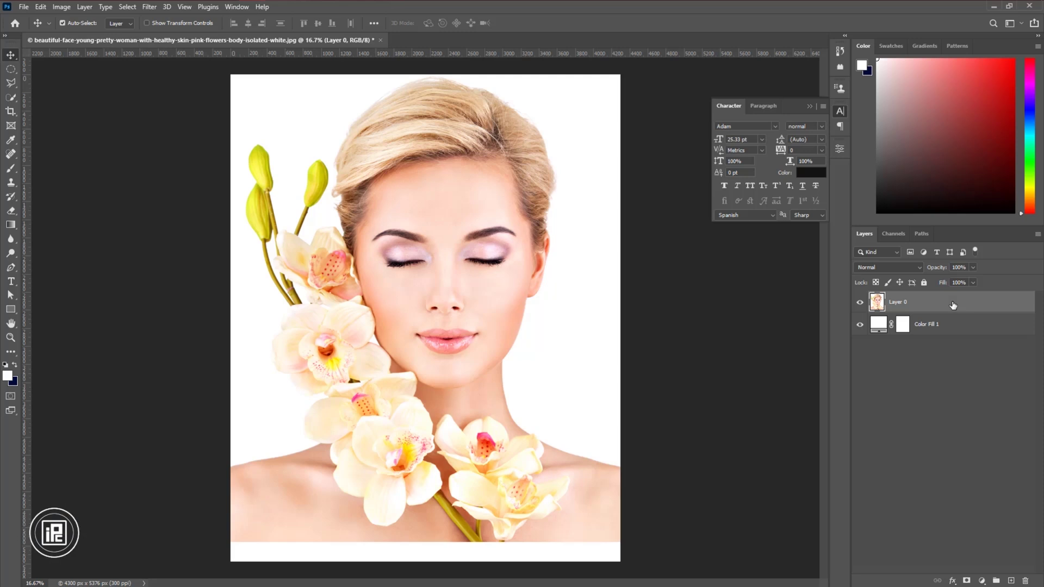
Add a new empty layer and set a soft brush with 100% flow and 0% hardness
click(1012, 581)
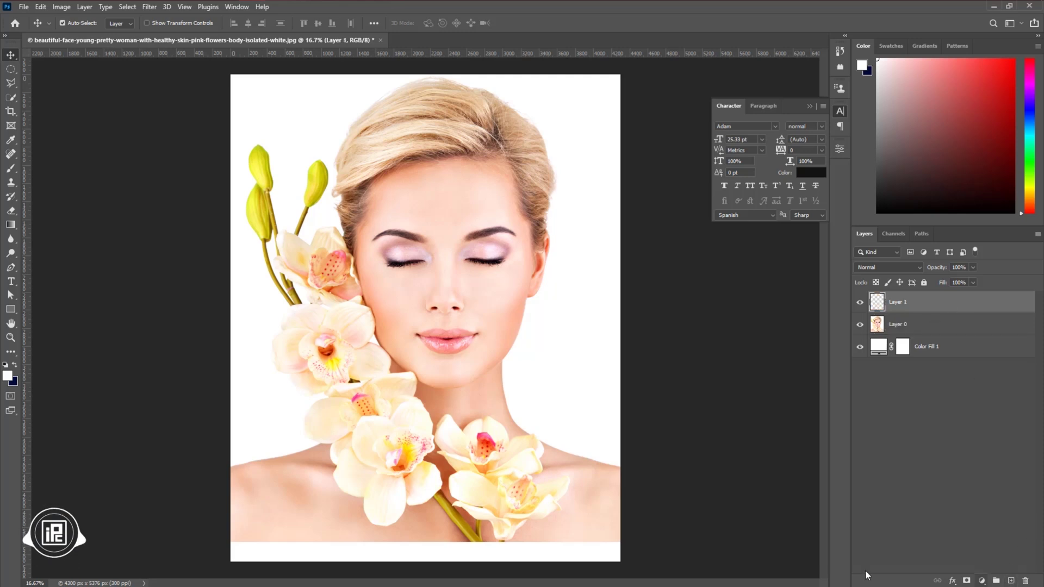
click(13, 171)
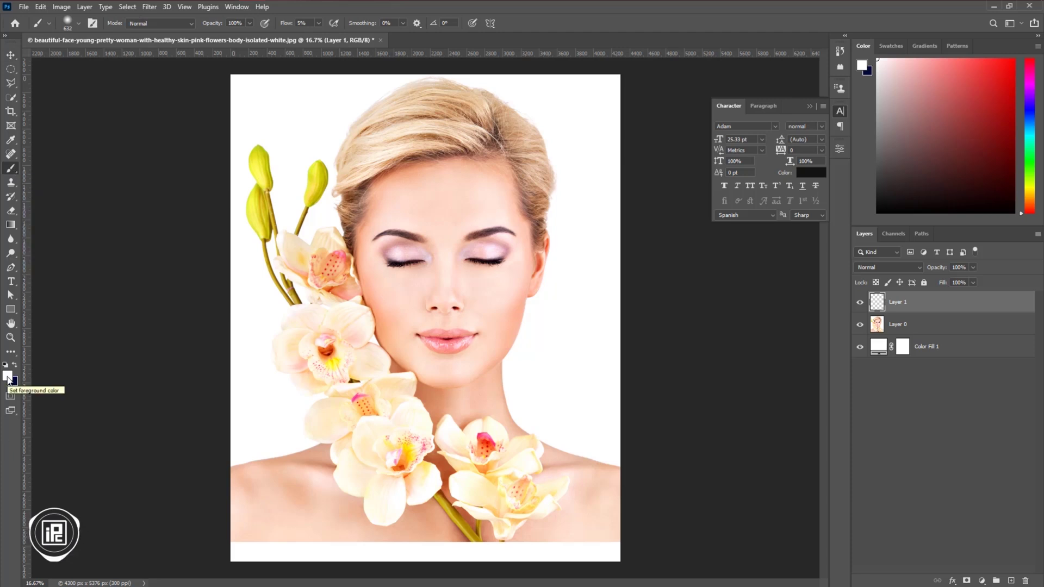
drag(282, 25, 437, 31)
right_click(417, 286)
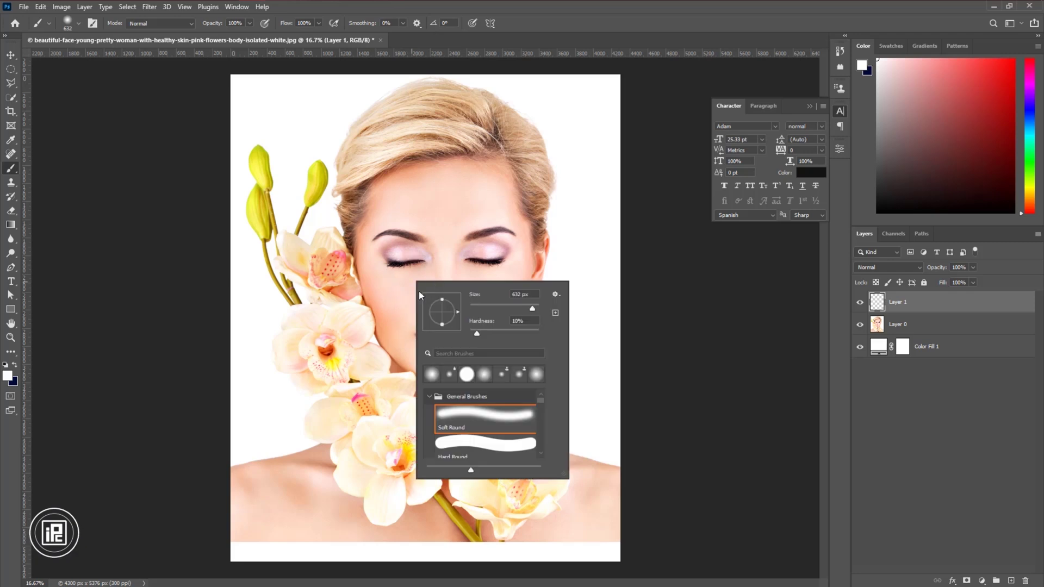
drag(475, 333, 448, 329)
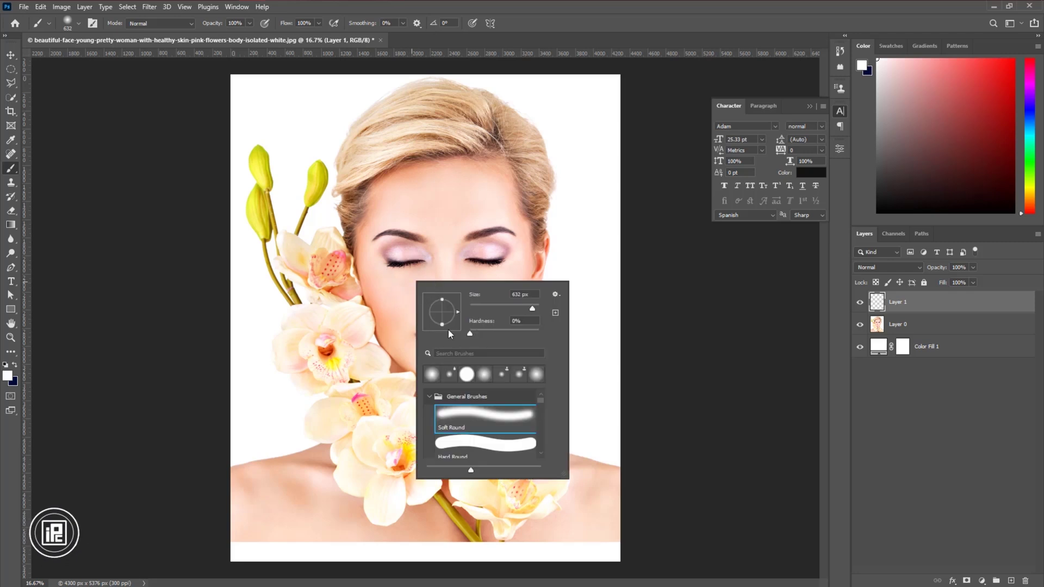
click(384, 305)
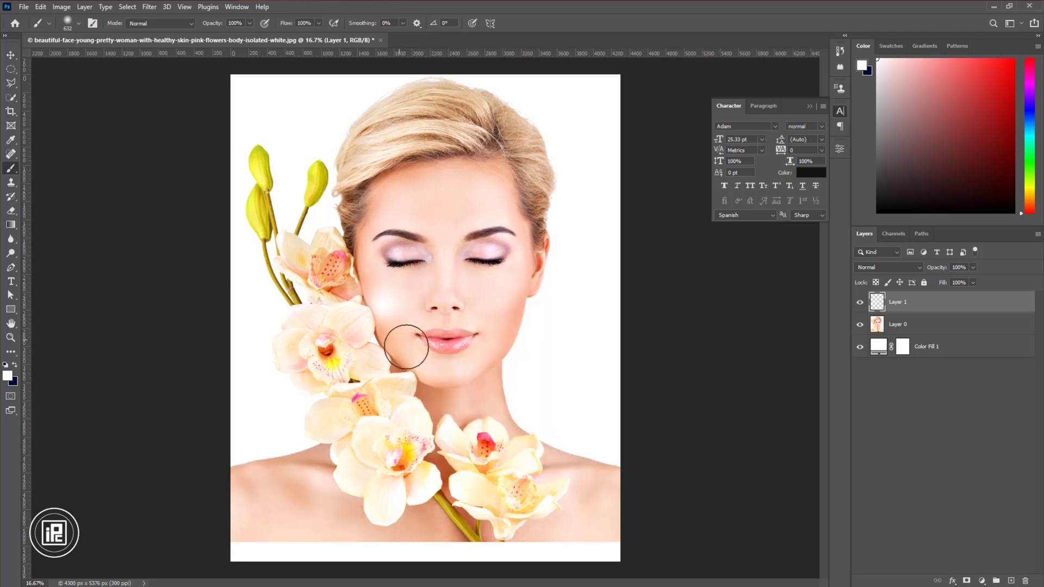
Paint white with a ~1448 px brush to fade the chest and lower flowers
key(ctrl+z)
drag(303, 478, 359, 479)
mouse_move(205, 505)
mouse_down()
mouse_move(278, 548)
mouse_move(572, 550)
mouse_move(663, 495)
mouse_up()
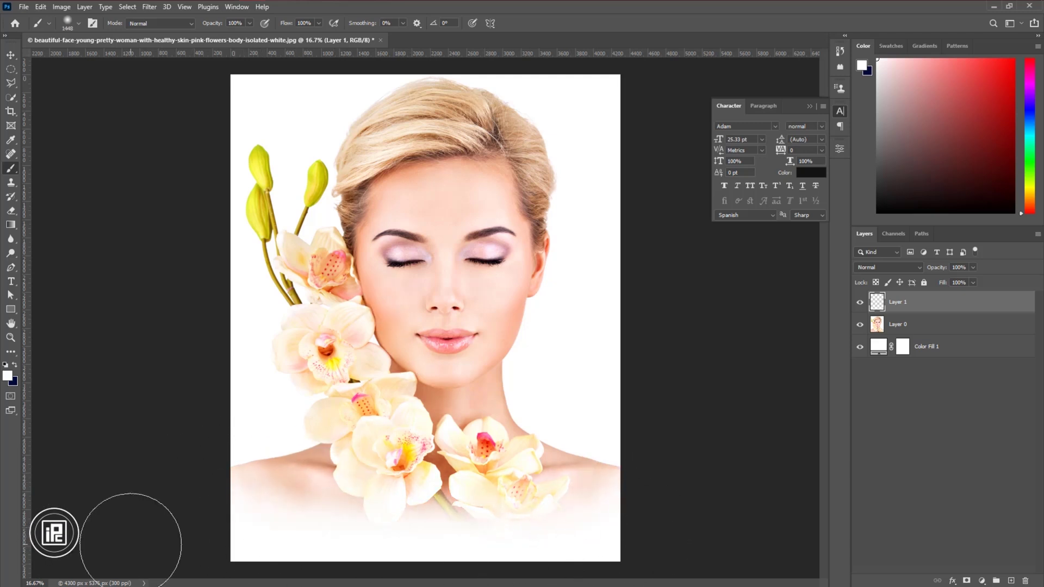
click(10, 55)
Add a Hue/Saturation adjustment layer that drains most of the colour
click(982, 581)
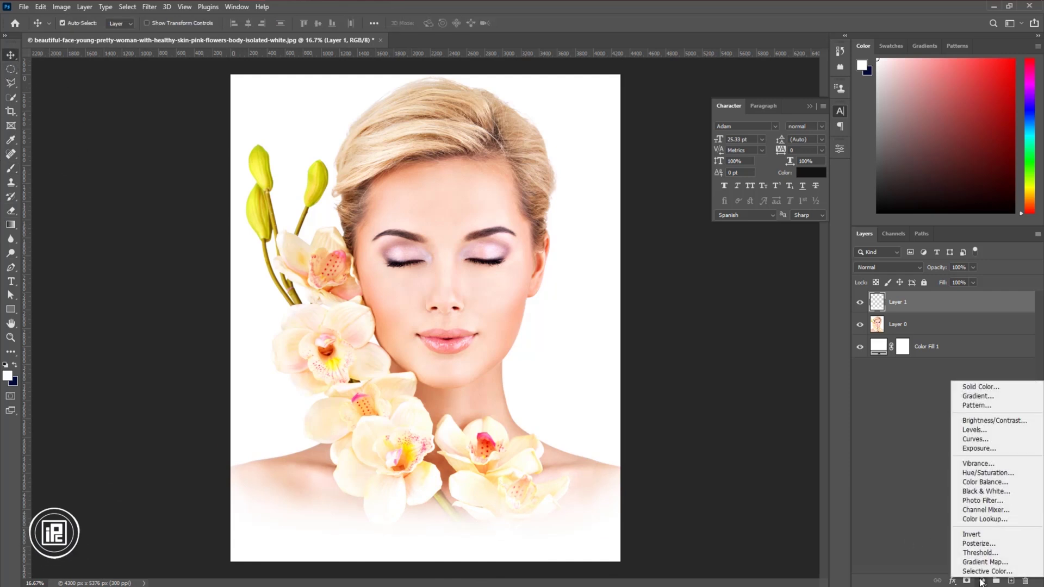
click(989, 473)
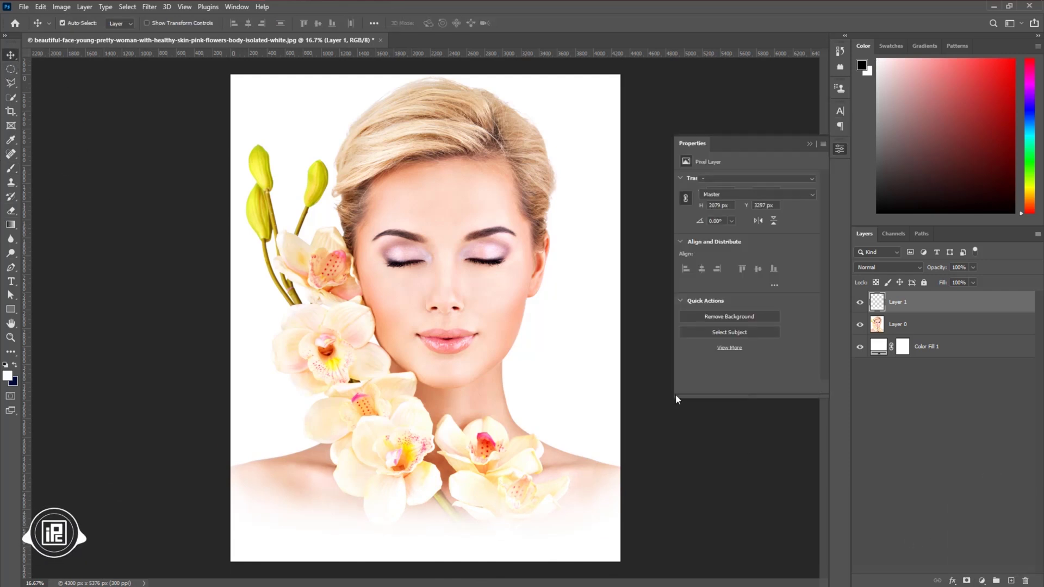
drag(748, 246, 691, 243)
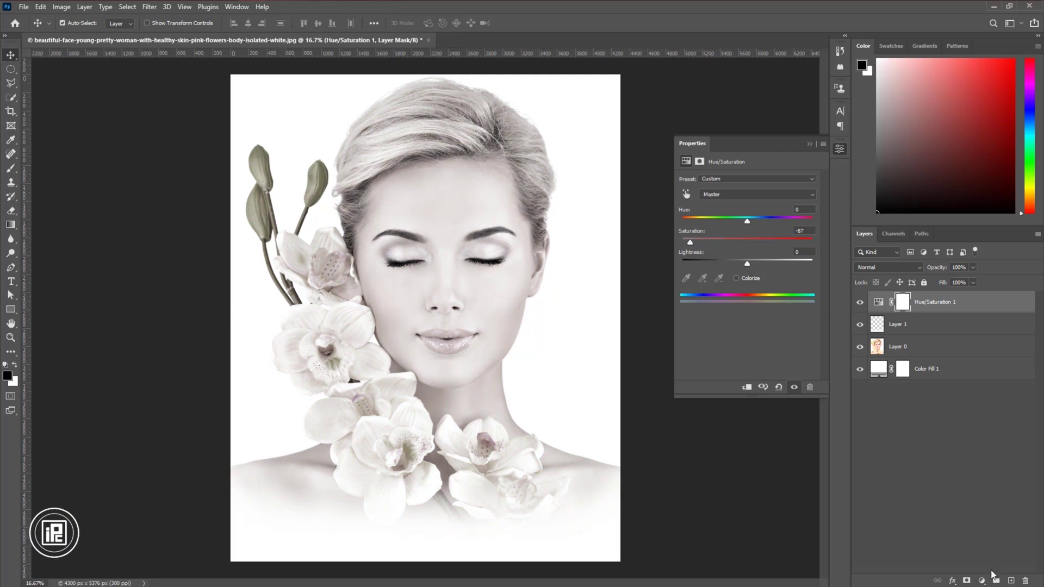
Add an Exposure adjustment layer with a slightly raised offset to brighten the image
click(982, 581)
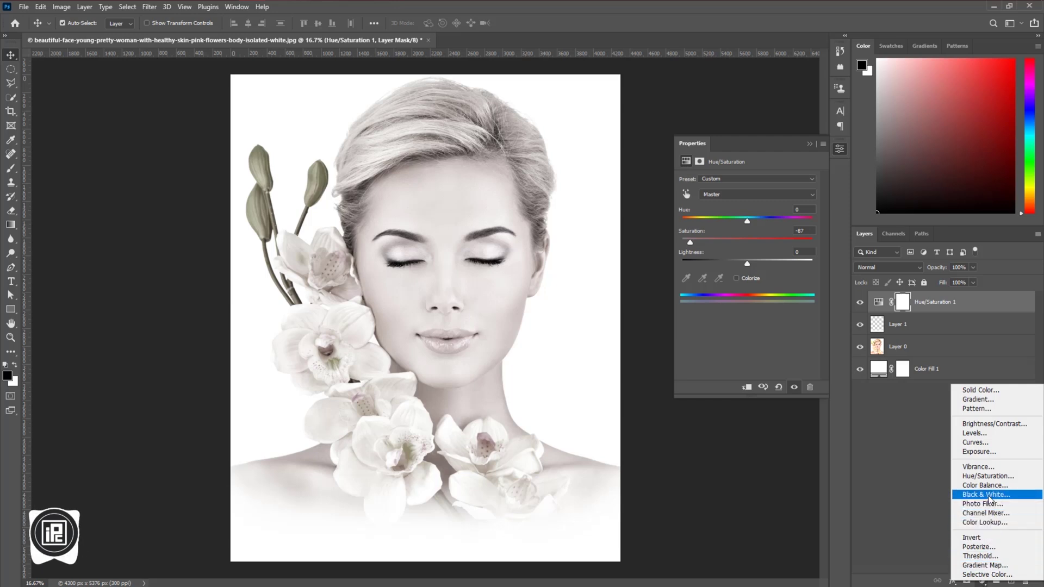
click(971, 453)
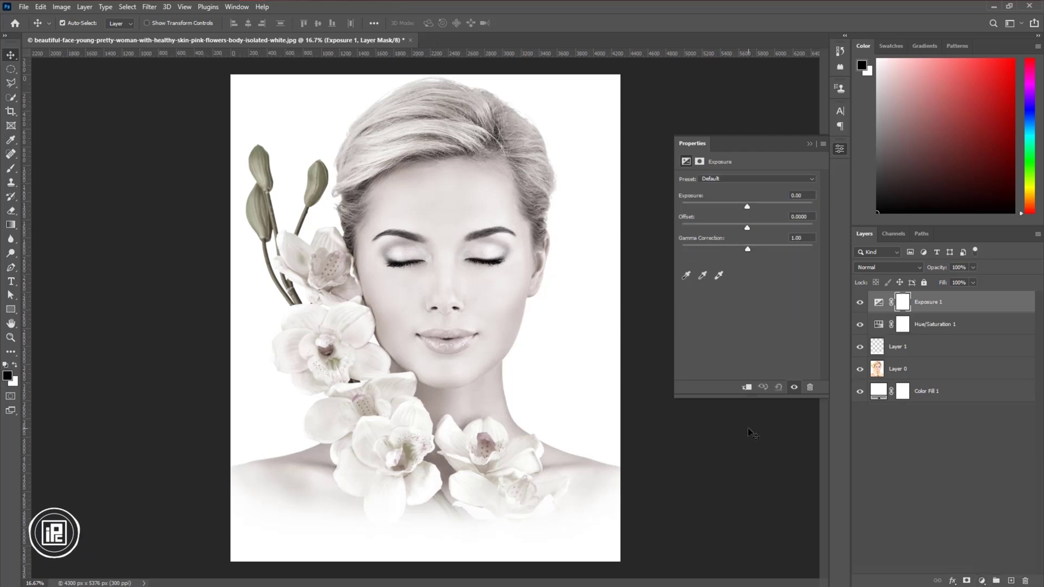
drag(748, 228, 751, 229)
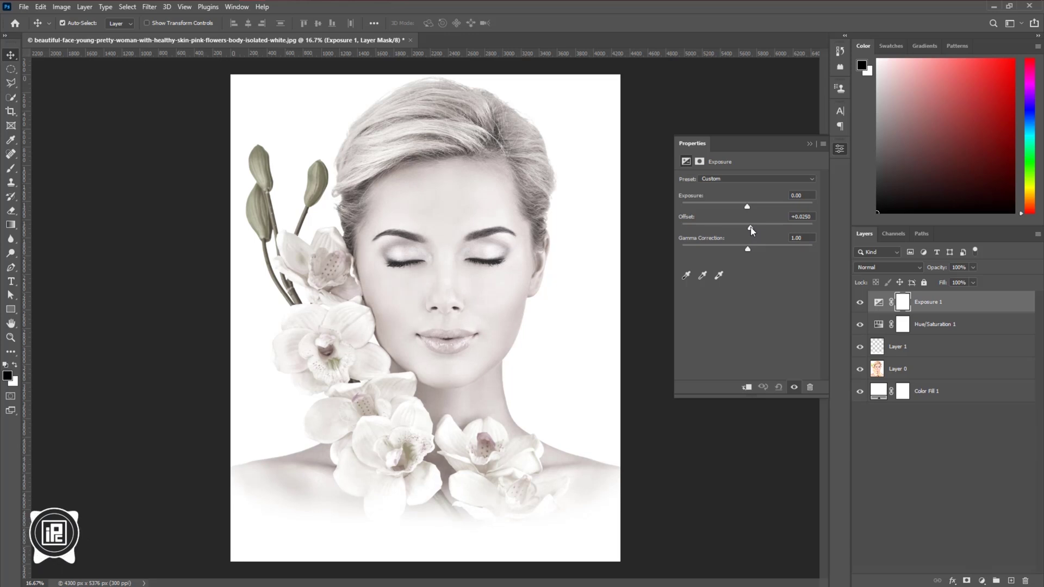
drag(752, 230, 688, 251)
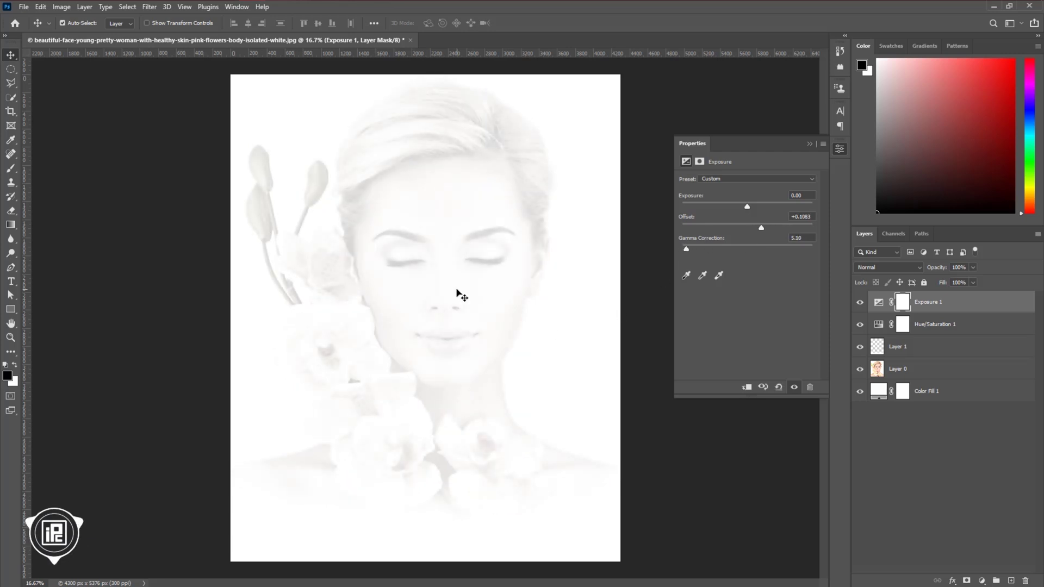
Add a Levels adjustment layer with the midtone slider moved to about 0.22
click(983, 581)
click(974, 434)
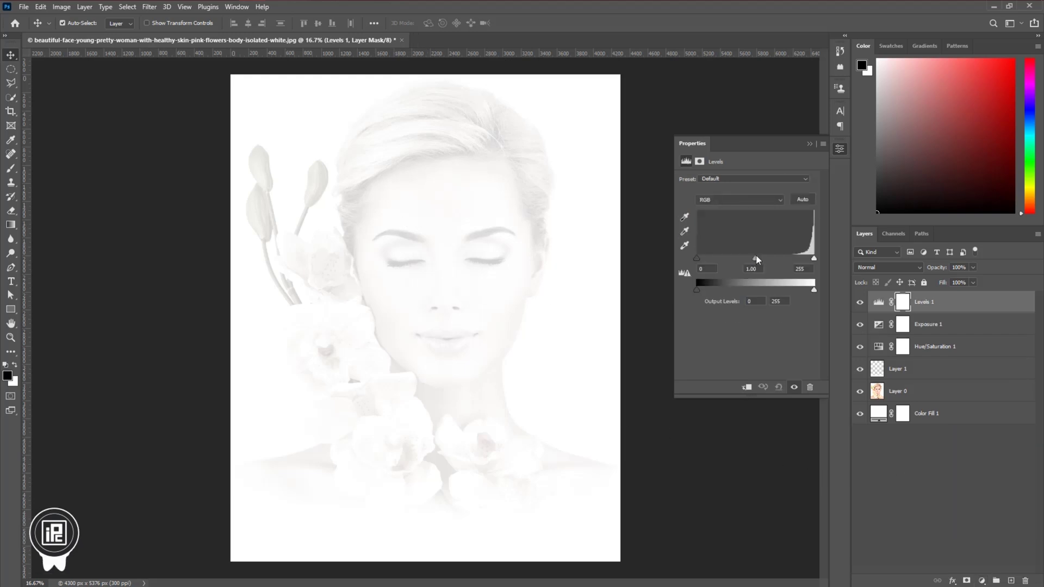
drag(757, 259, 799, 259)
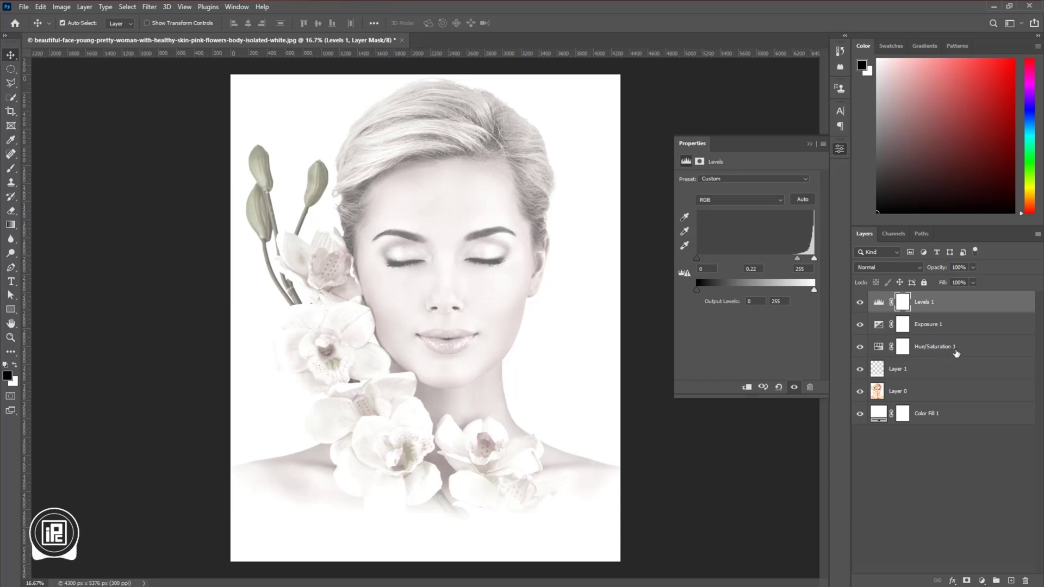
Group the three whitening adjustment layers and name the group 'White adjustments'
shift+click(961, 353)
key(ctrl+g)
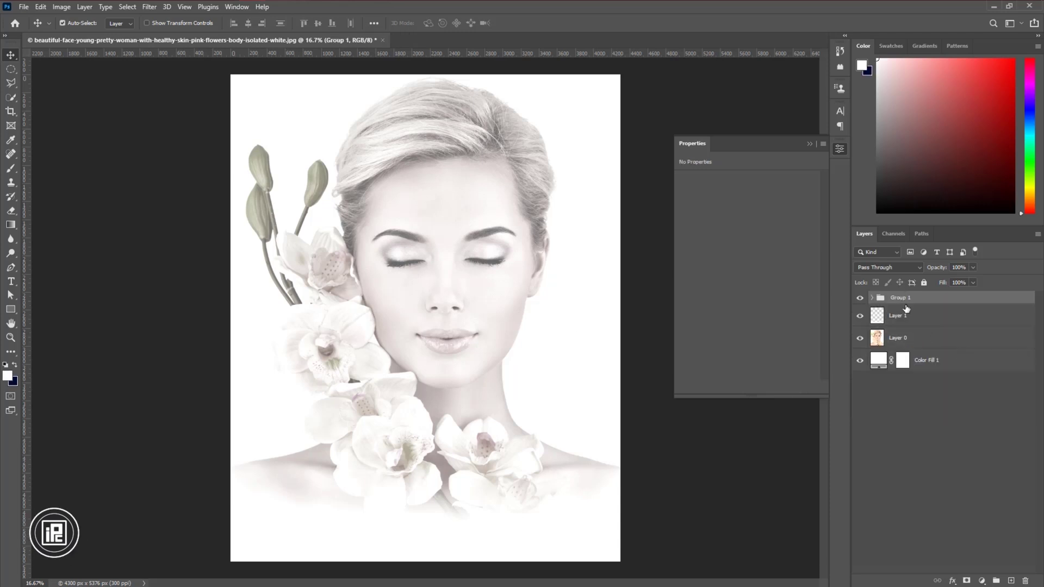
double_click(900, 298)
text(White adjustments)
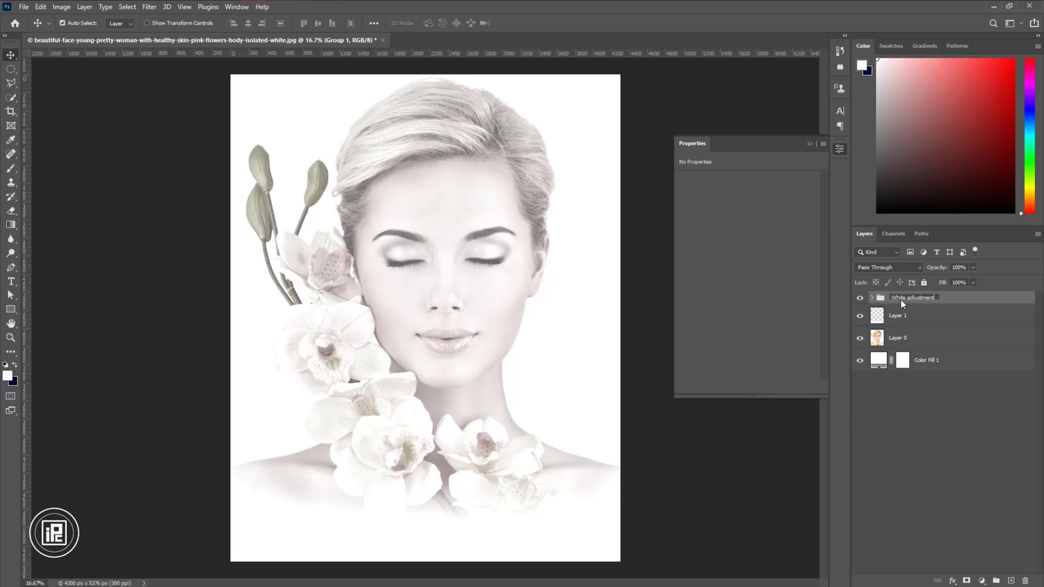
key(Return)
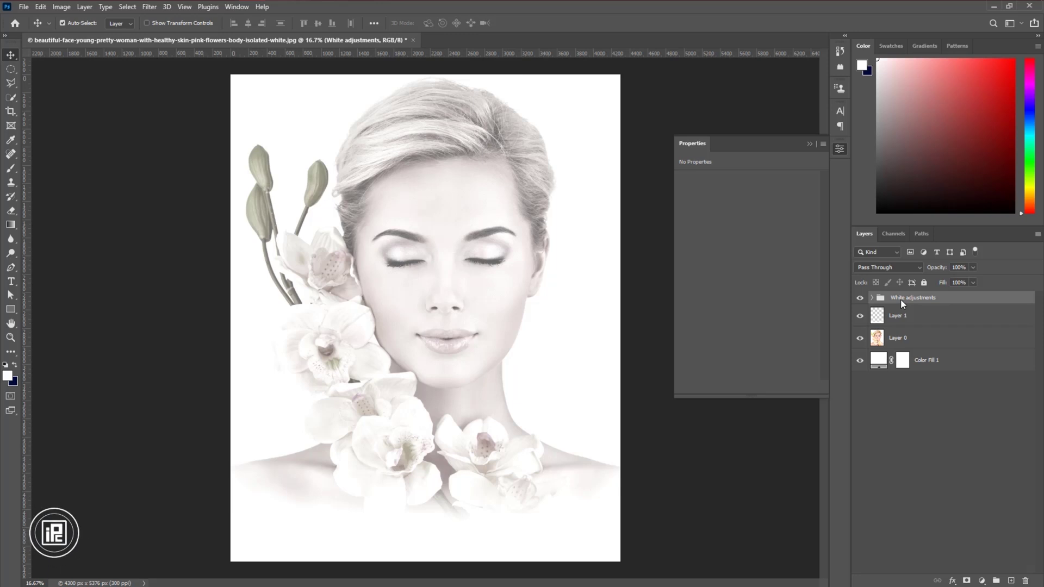
Add a mask to the group and paint black over the lips to restore their pink
click(967, 581)
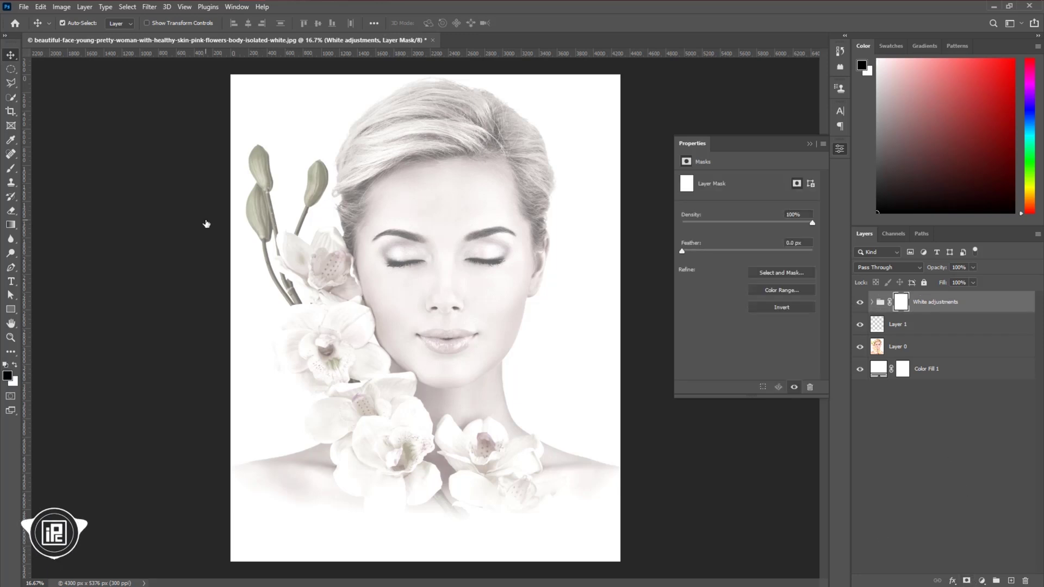
click(11, 168)
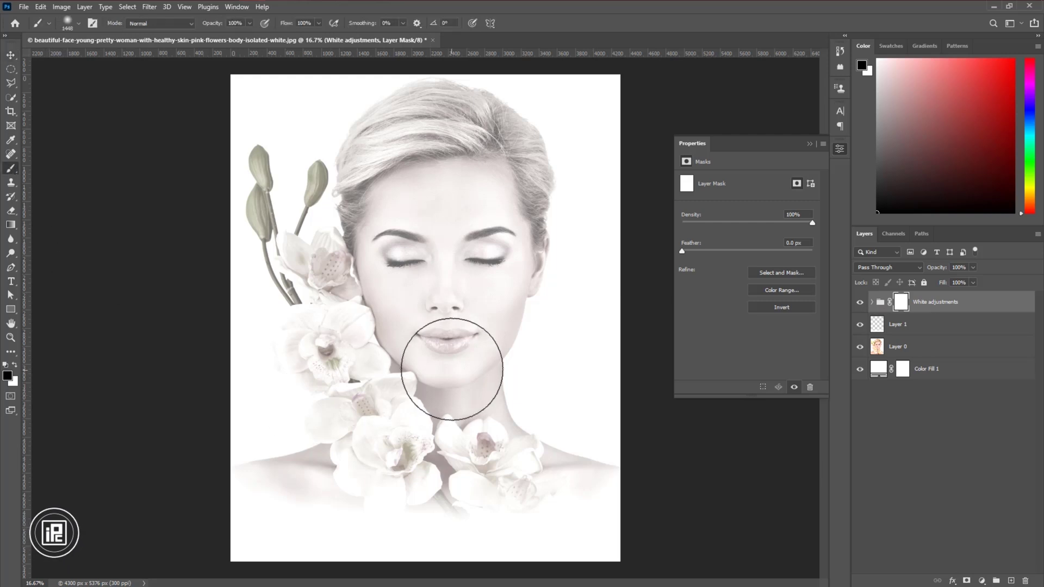
scroll(468, 344, up, 6)
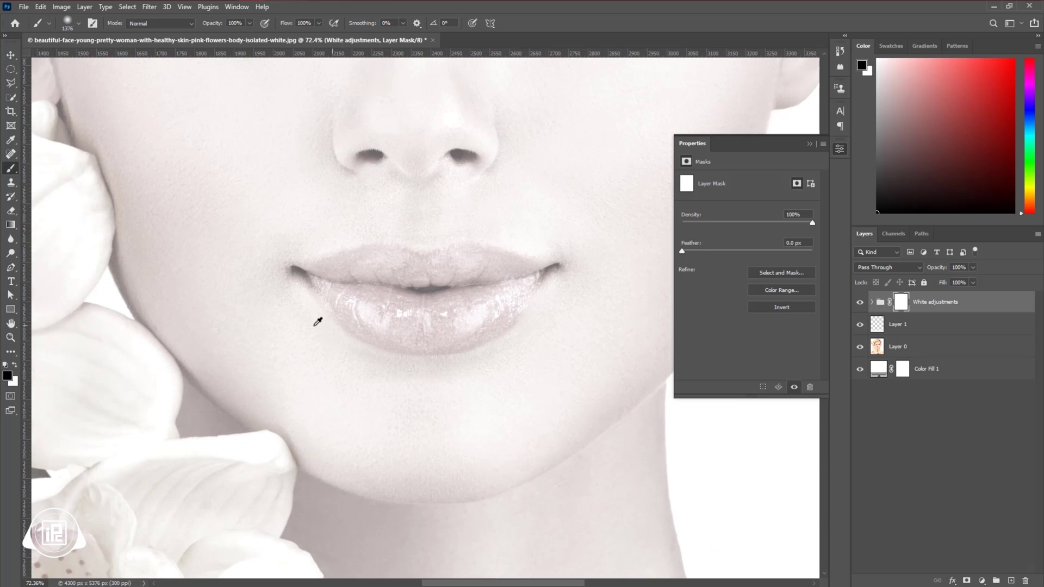
drag(424, 298, 220, 302)
drag(284, 26, 256, 26)
mouse_move(484, 308)
mouse_down()
mouse_move(350, 286)
mouse_move(487, 282)
mouse_move(457, 299)
mouse_up()
scroll(457, 299, down, 3)
drag(163, 109, 302, 227)
Paint black over the flower buds on the mask to bring back their yellow
mouse_move(349, 109)
mouse_down()
mouse_move(396, 179)
mouse_move(340, 245)
mouse_up()
drag(457, 185, 384, 319)
drag(293, 261, 307, 315)
key(ctrl+0)
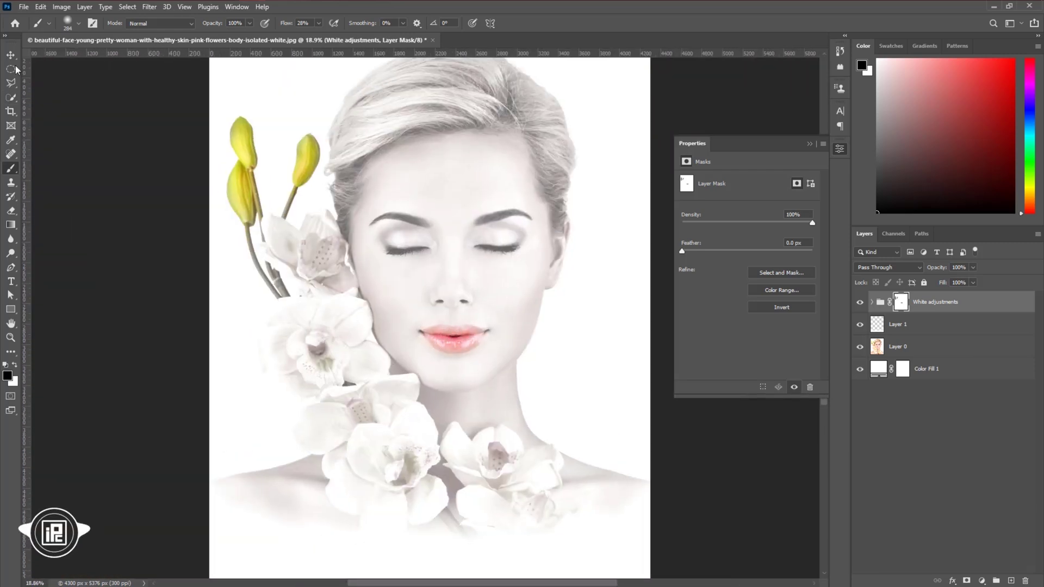
click(11, 55)
click(982, 581)
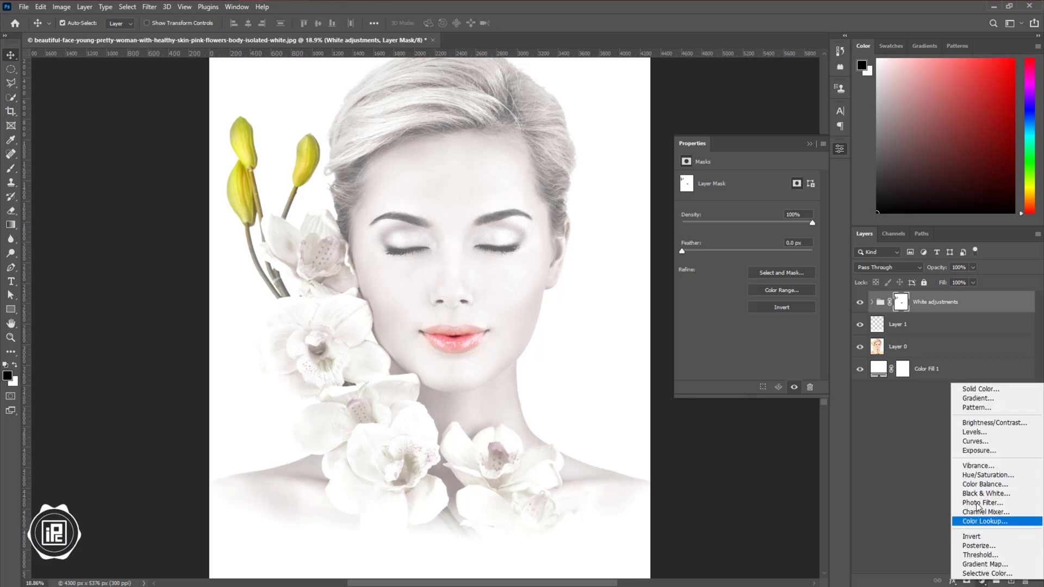
Add a Vibrance layer with Vibrance at -100 and Saturation at -76
click(978, 466)
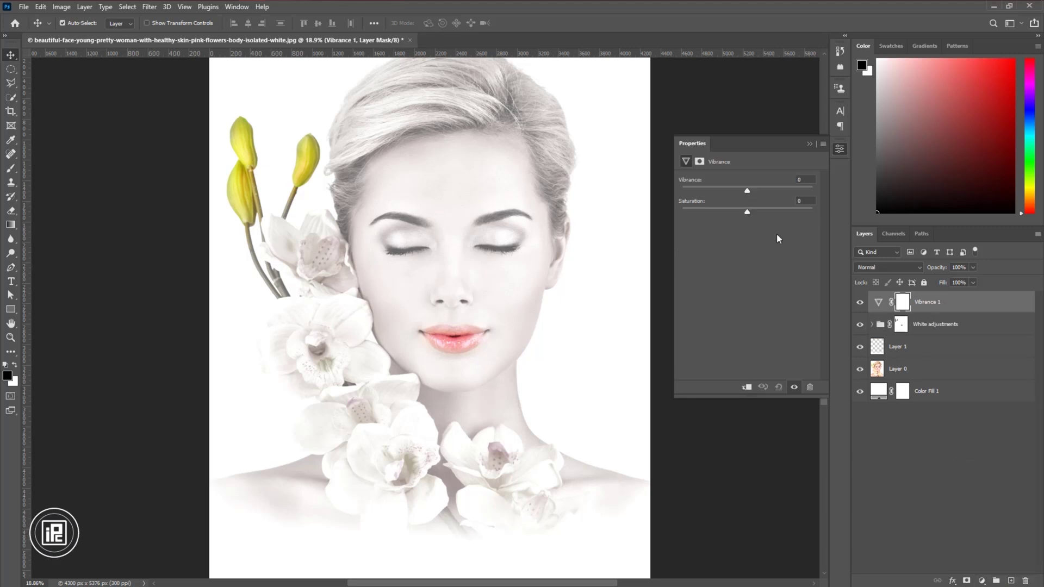
drag(747, 190, 648, 197)
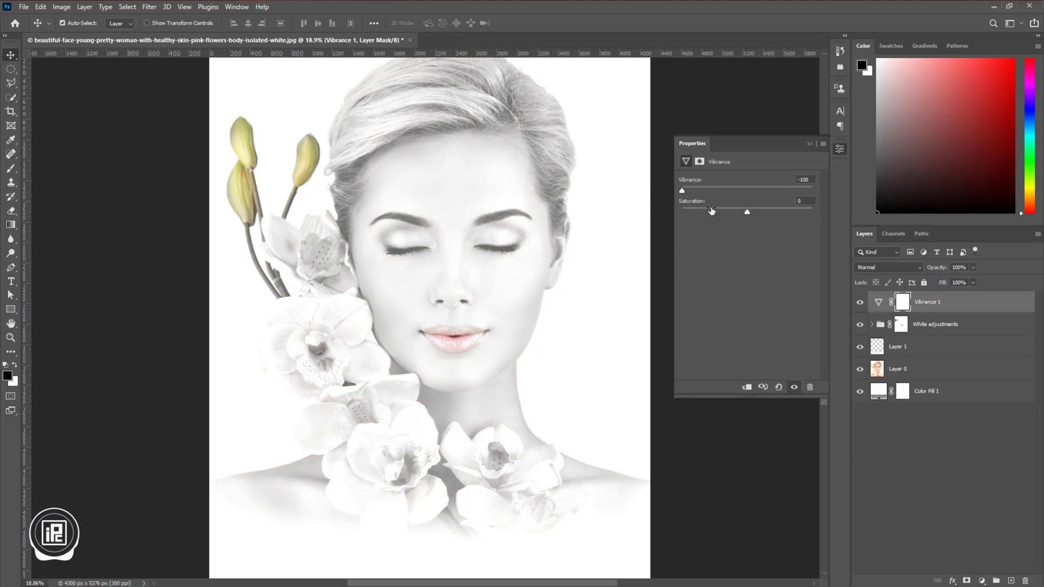
drag(748, 213, 696, 222)
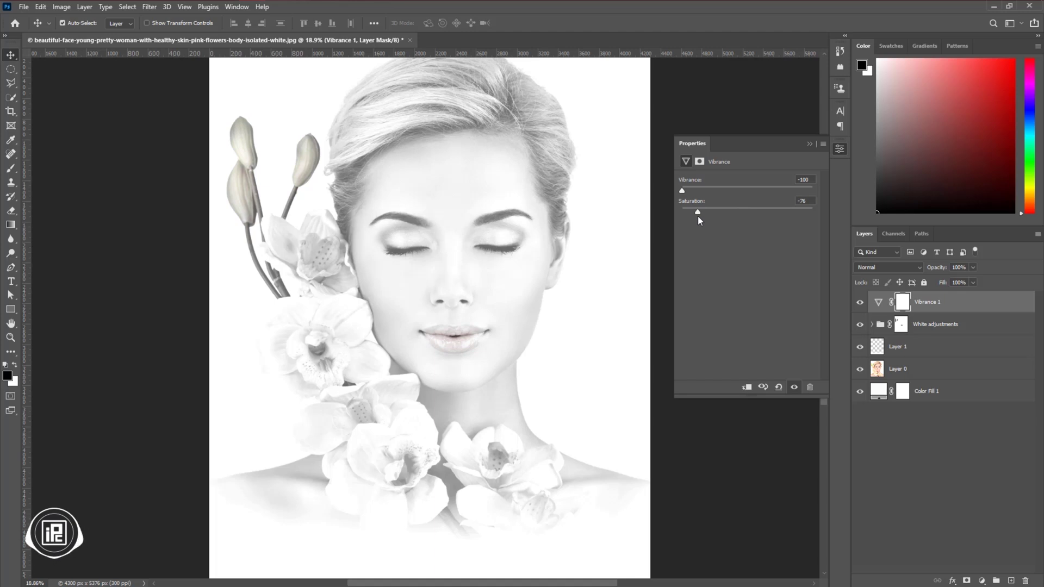
Add a Curves layer with lifted highlights and lowered shadows forming a gentle S-curve
click(983, 581)
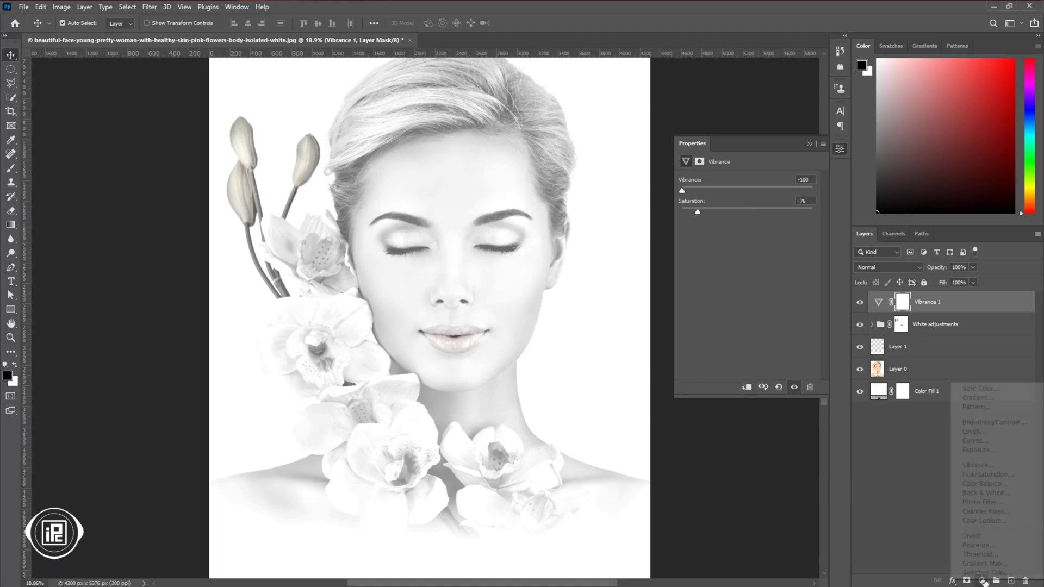
click(977, 441)
click(784, 231)
drag(785, 229, 787, 224)
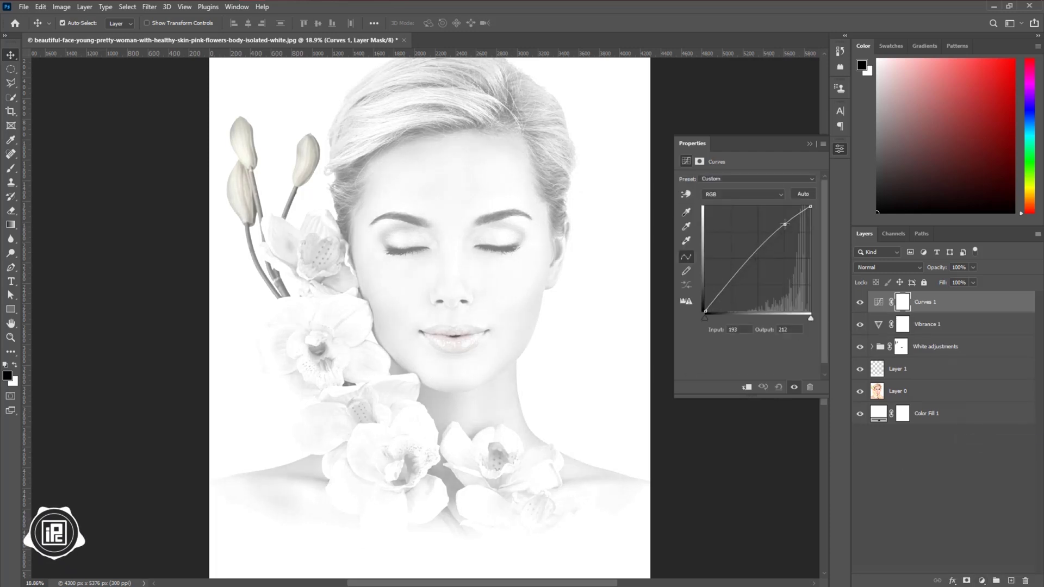
drag(732, 286, 727, 297)
click(809, 144)
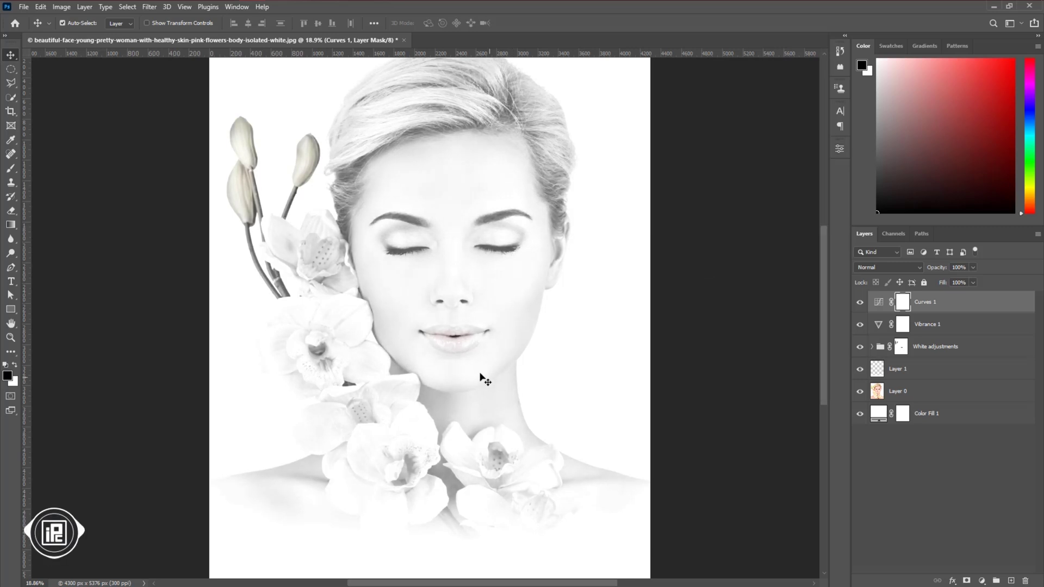
scroll(479, 375, down, 1)
scroll(479, 375, up, 1)
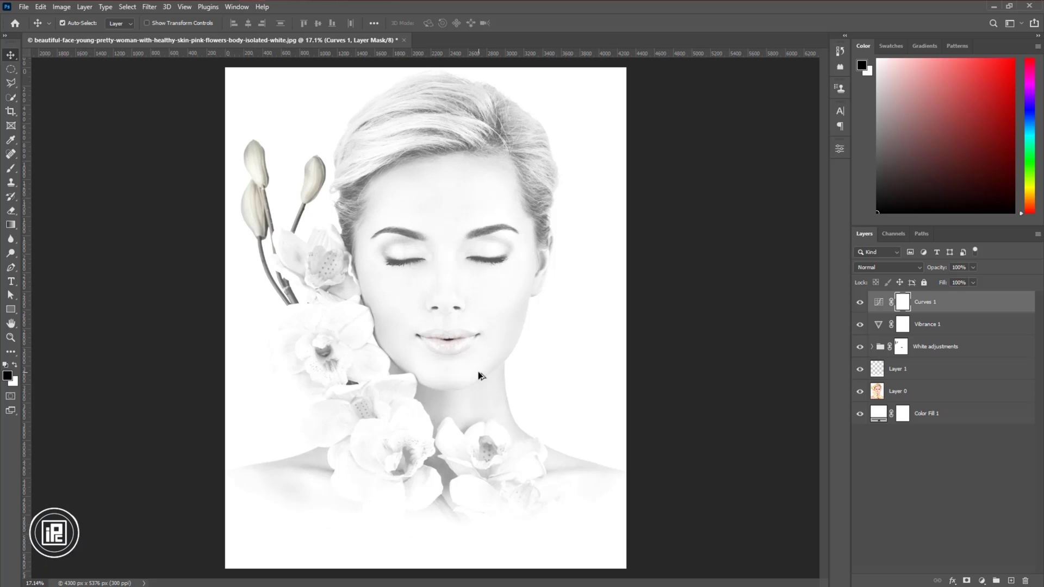
click(879, 302)
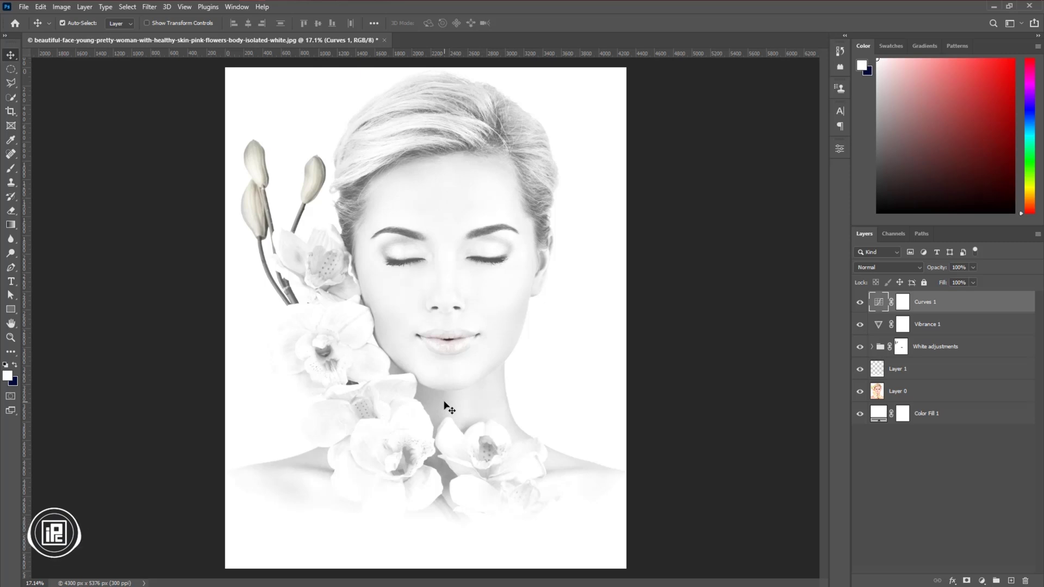
Create Layer 2 above Curves 1 and set an enlarged brush with flow near 4%
click(1011, 581)
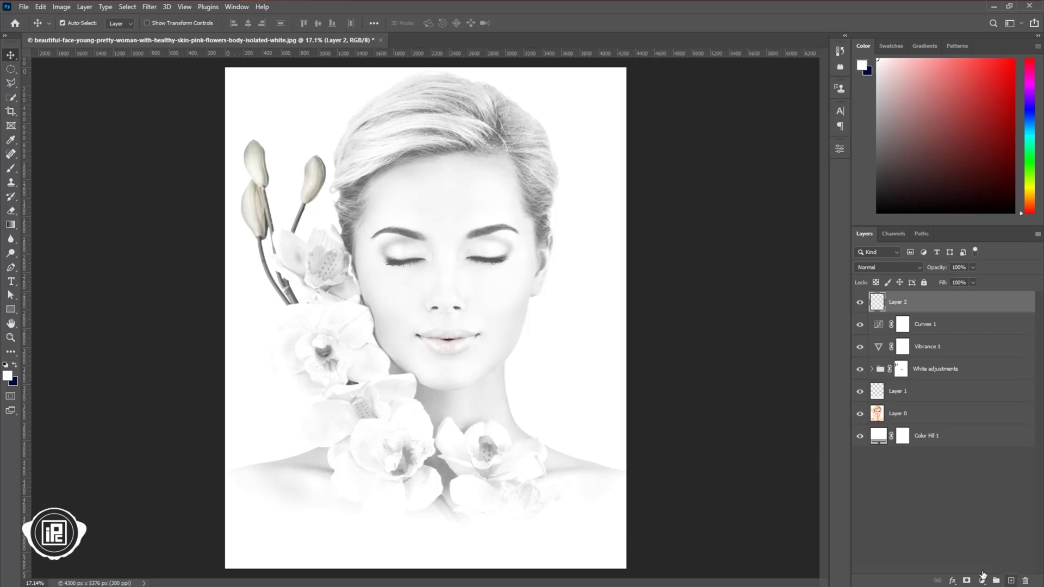
click(15, 167)
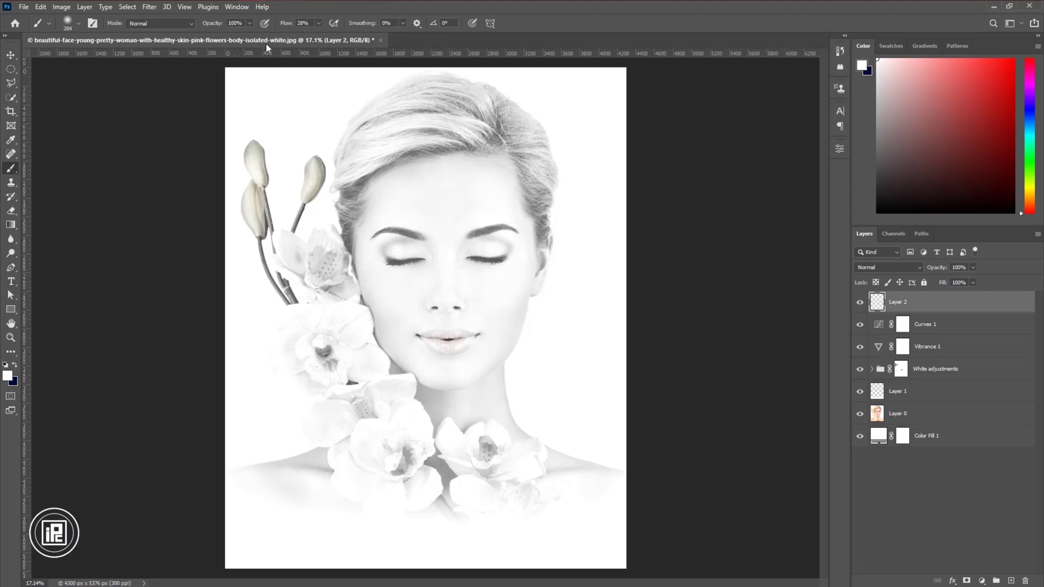
drag(286, 24, 252, 30)
key(])
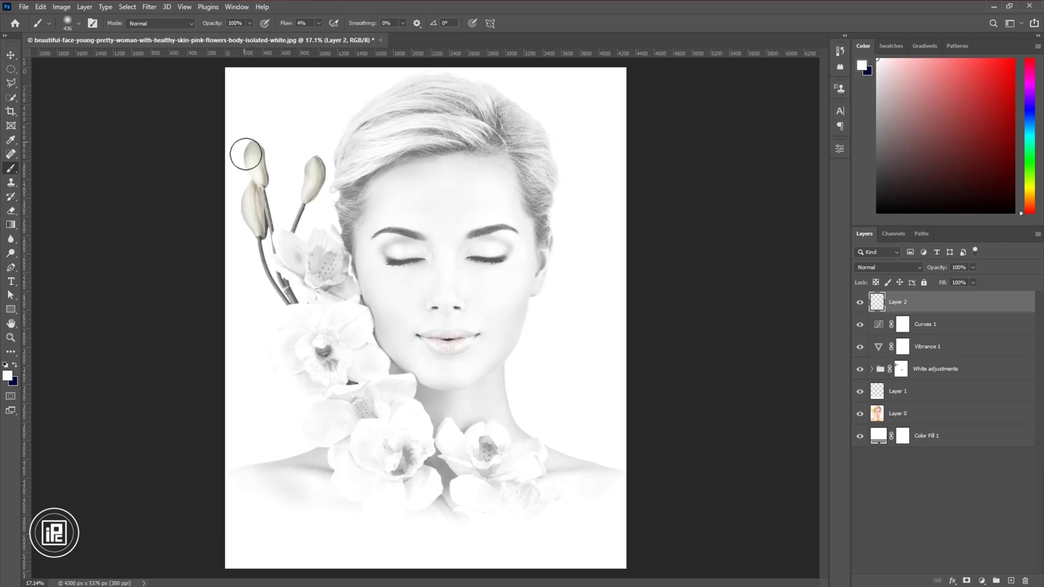
Target the White adjustments mask and set up a black brush at 20% flow
key(v)
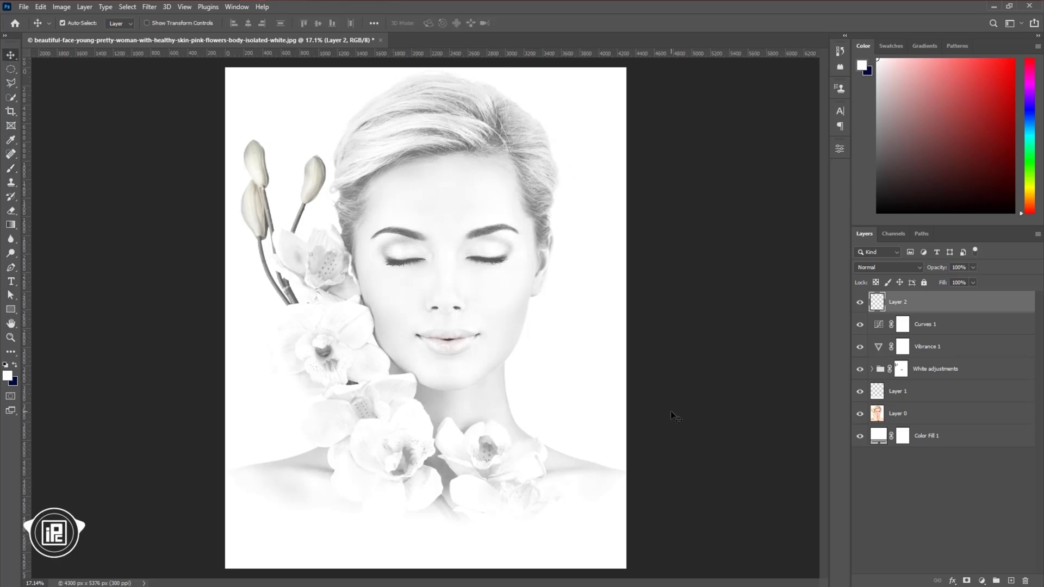
scroll(416, 310, up, 3)
scroll(415, 294, up, 1)
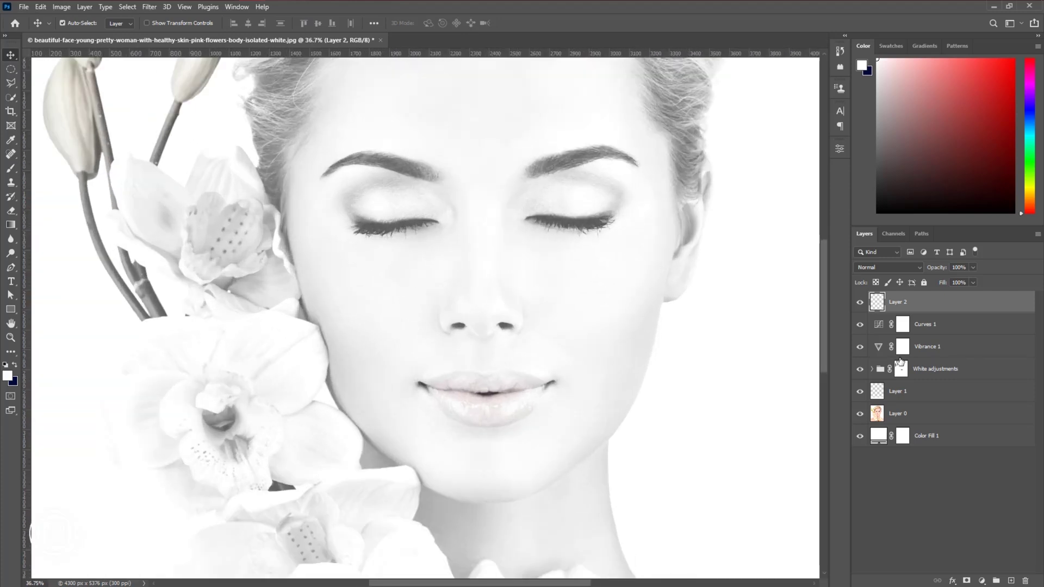
click(901, 369)
key(d)
key(x)
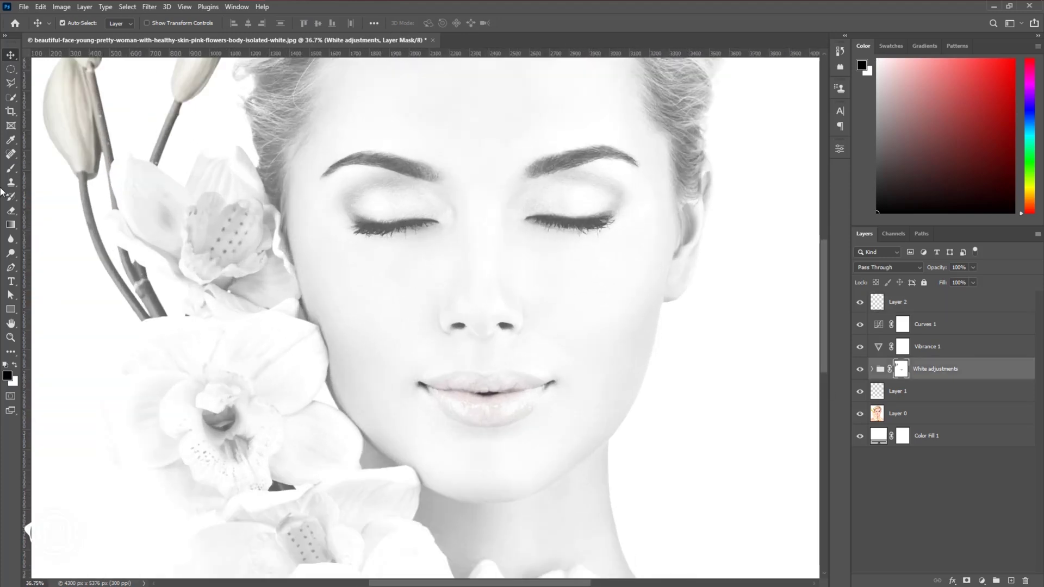
click(11, 168)
scroll(423, 355, up, 2)
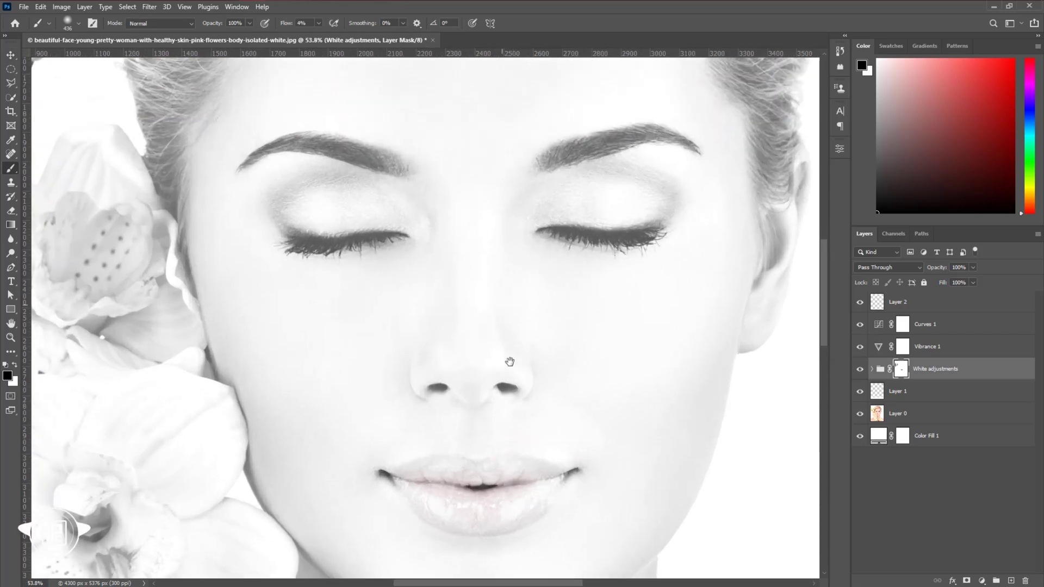
scroll(479, 478, down, 1)
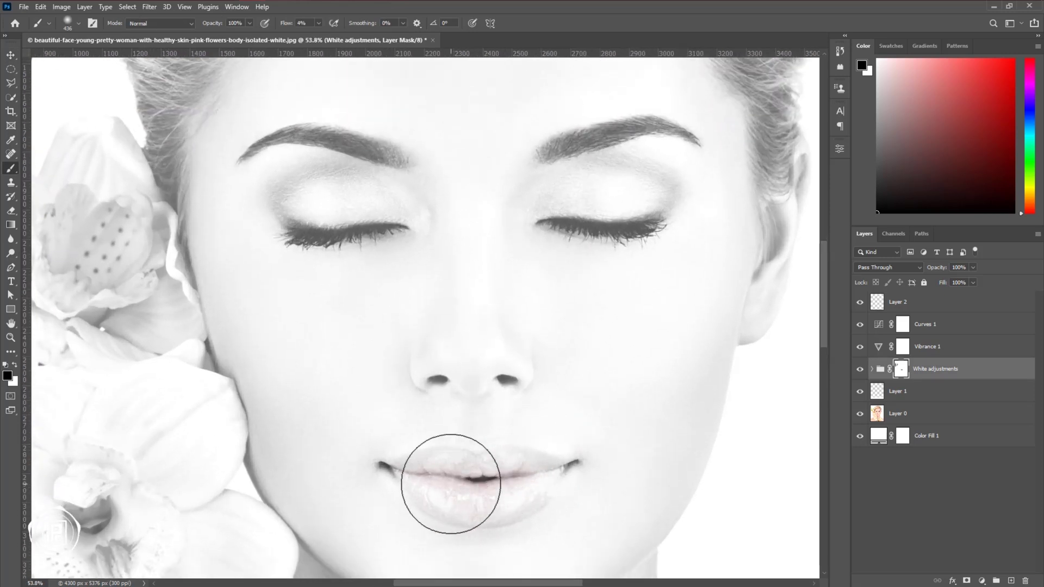
key(bracketleft)
key(bracketleft)
key(bracketleft)
key(bracketleft)
key(bracketleft)
key(bracketleft)
Paint black on the mask over the eyebrows and lash line to darken them
drag(285, 25, 294, 25)
key(bracketright)
key(bracketright)
key(bracketright)
key(bracketright)
drag(397, 155, 288, 133)
mouse_move(547, 143)
mouse_down()
mouse_move(632, 119)
mouse_move(699, 136)
mouse_up()
scroll(600, 235, up, 2)
drag(498, 203, 687, 199)
scroll(699, 198, up, 2)
mouse_move(434, 191)
mouse_down()
mouse_move(539, 153)
mouse_move(650, 173)
mouse_up()
drag(458, 177, 405, 202)
scroll(380, 299, down, 3)
key(bracketright)
key(bracketright)
key(bracketright)
key(bracketright)
scroll(415, 223, up, 2)
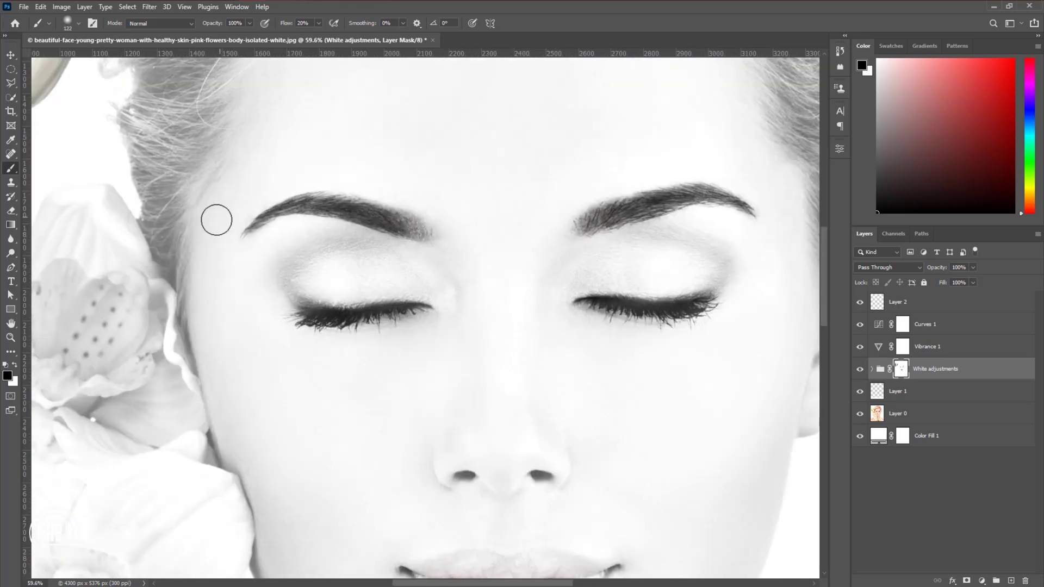
scroll(328, 283, down, 4)
Restore a darker tone on the lower lip with a smaller brush
key(bracketleft)
key(bracketleft)
key(bracketleft)
key(bracketleft)
key(bracketleft)
key(bracketleft)
scroll(441, 353, up, 4)
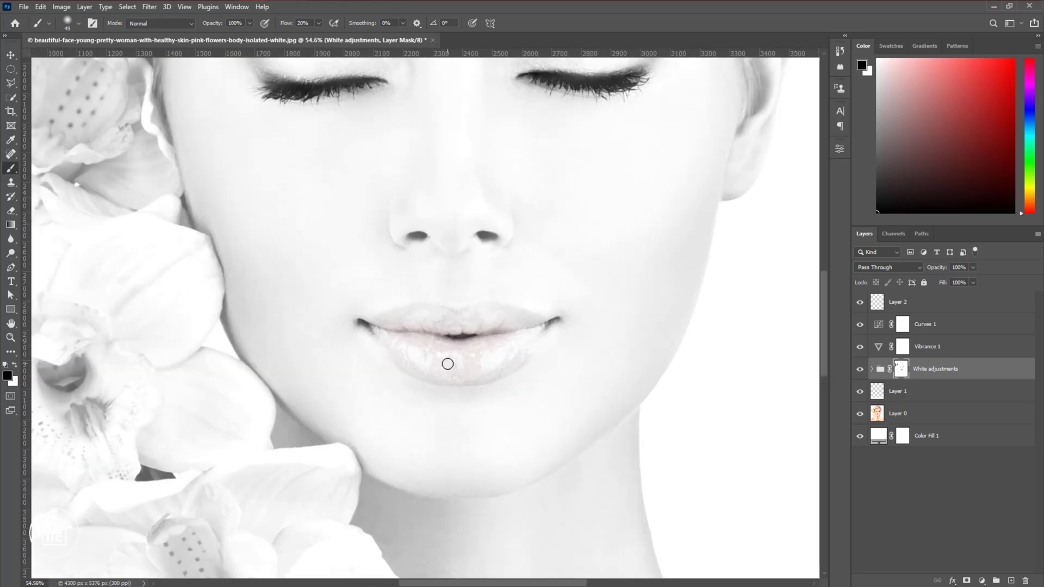
drag(448, 364, 482, 352)
scroll(361, 322, down, 5)
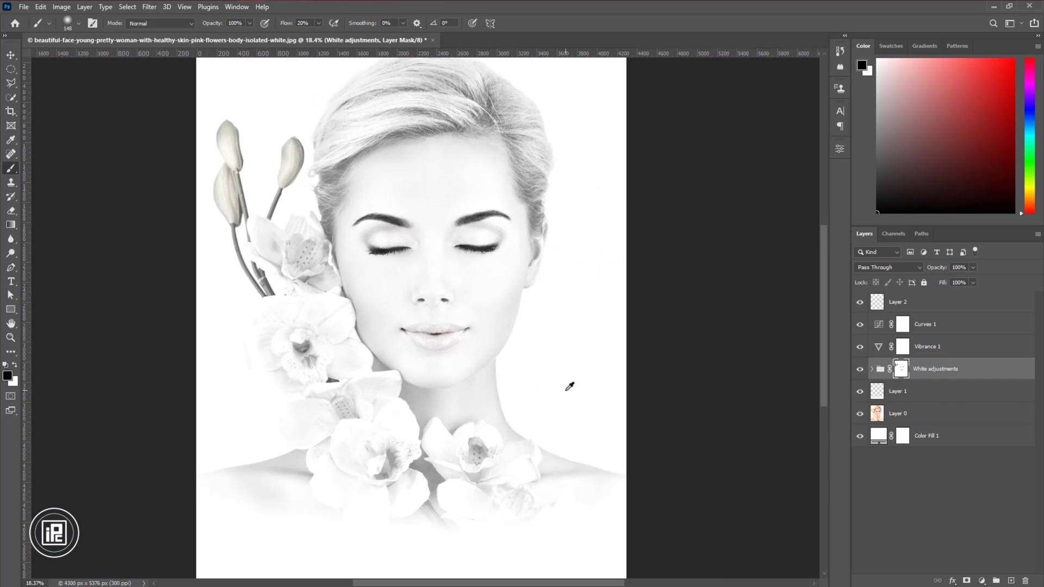
key(v)
click(926, 311)
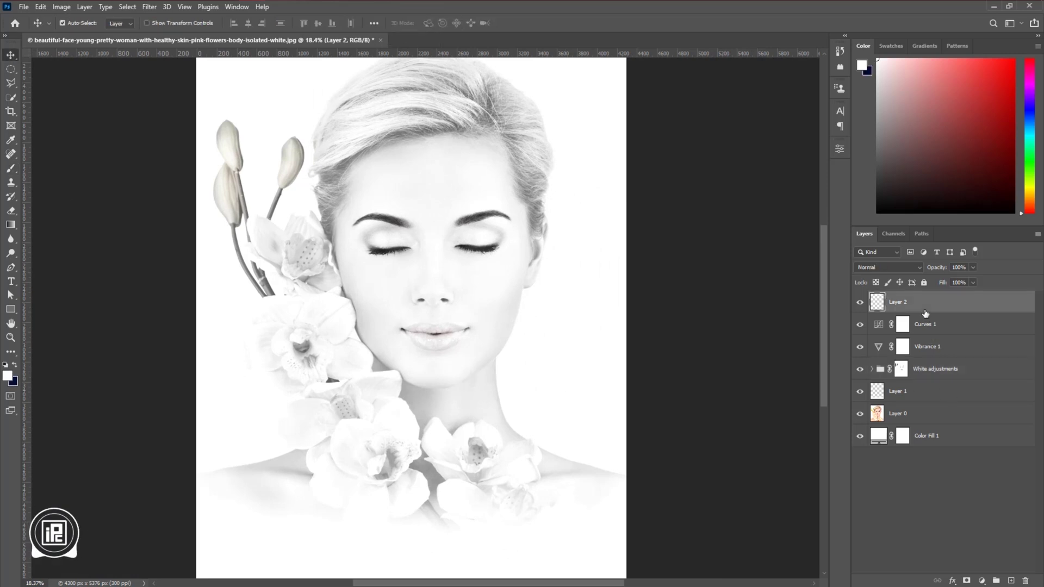
scroll(526, 401, down, 2)
scroll(526, 401, up, 1)
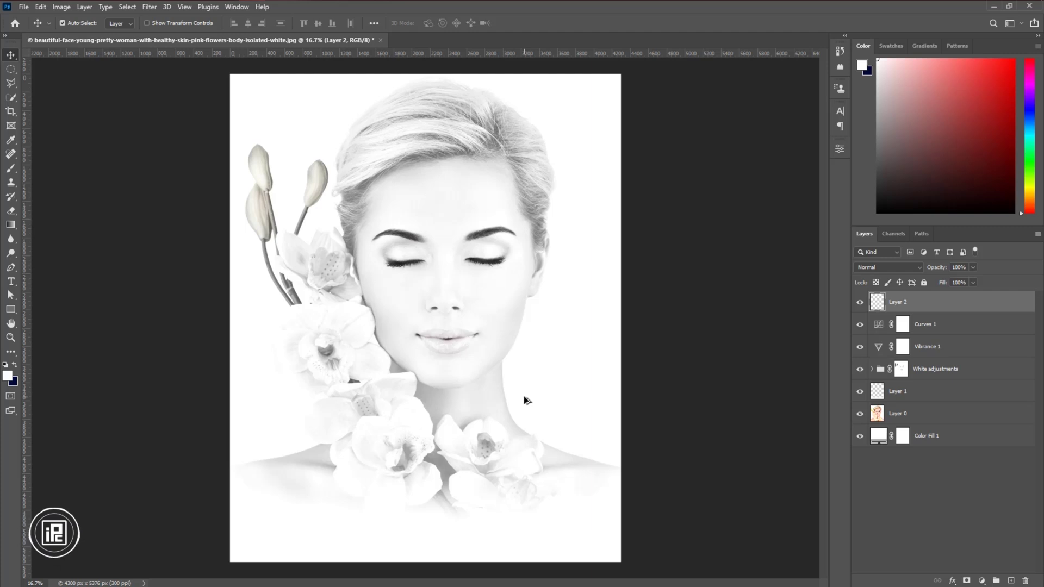
Create Layer 3, fill it with a merged visible copy, and convert it to a smart object
key(ctrl)
key(ctrl+shift+alt+n)
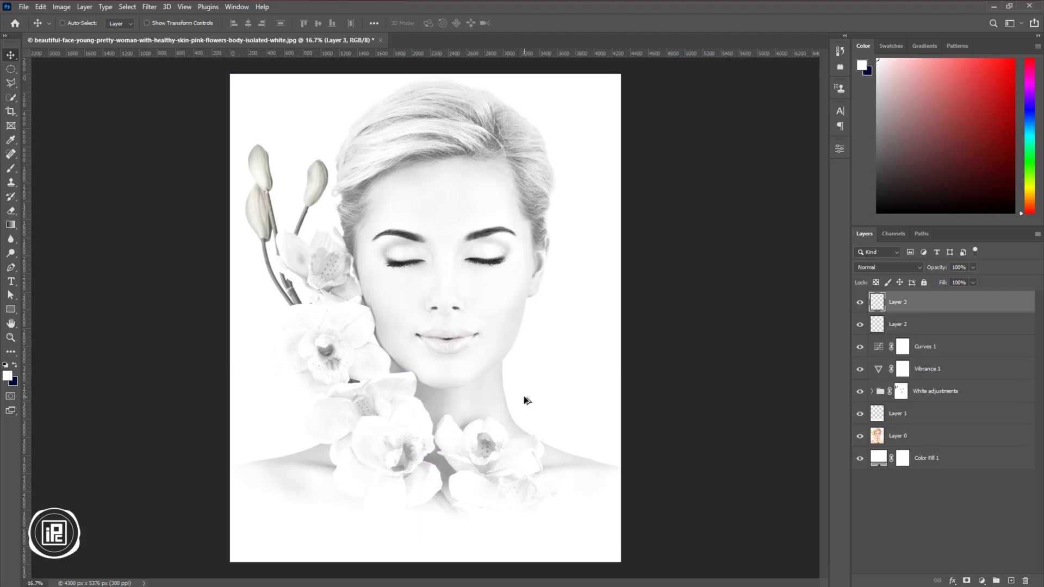
key(ctrl+shift+alt+e)
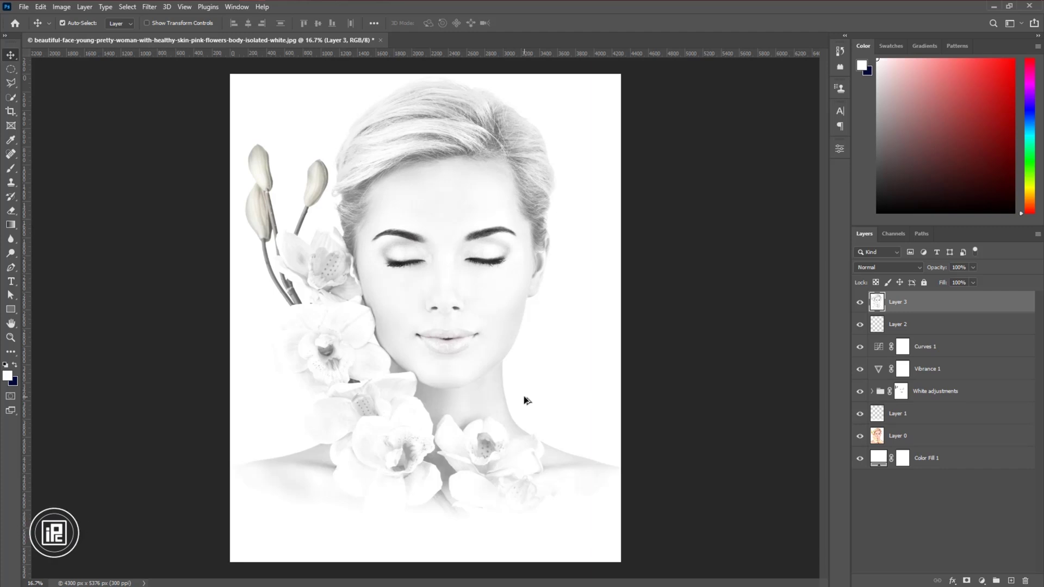
right_click(963, 303)
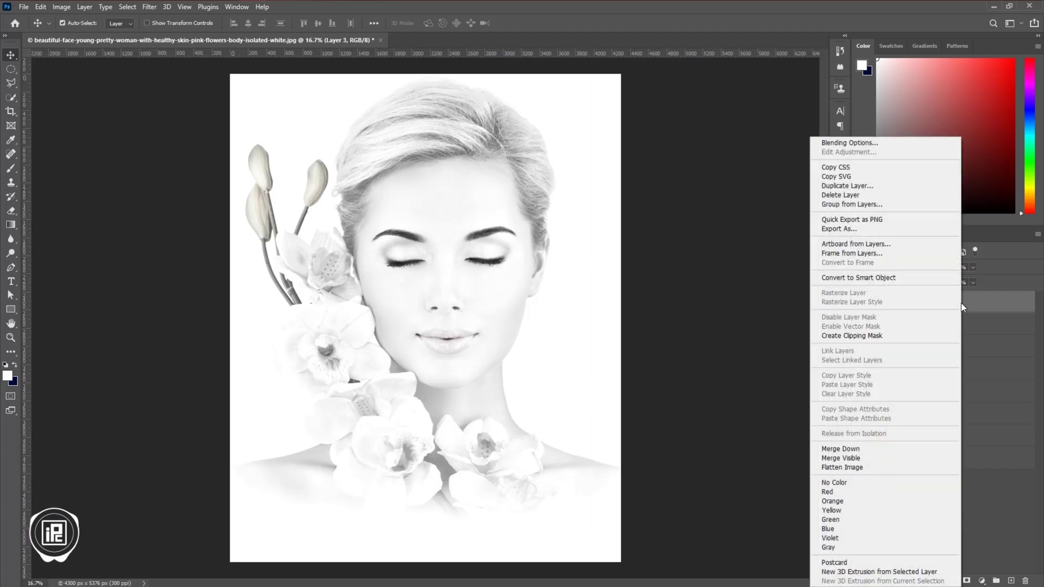
click(863, 283)
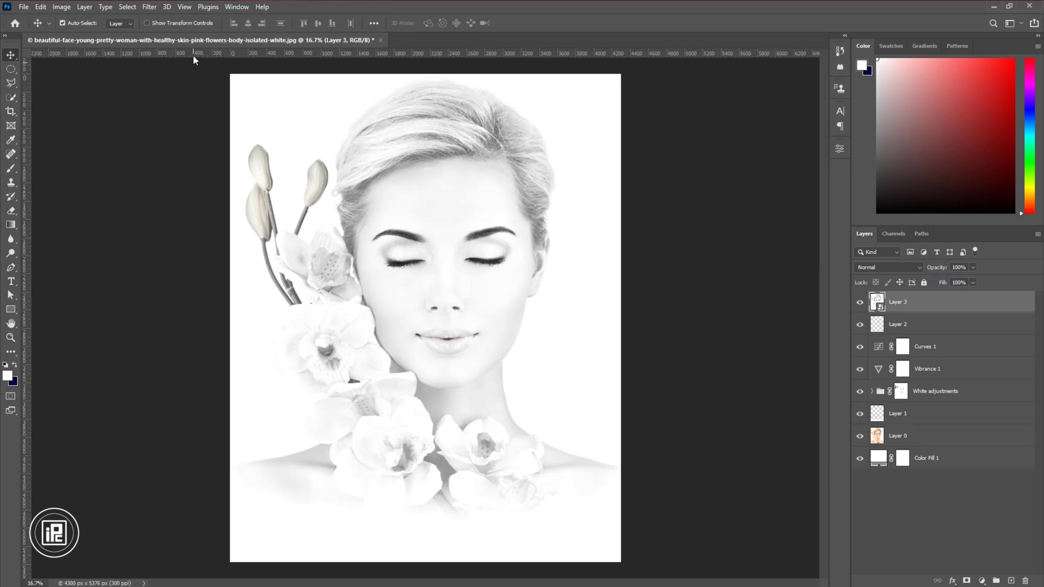
Open the Camera Raw Filter; raise contrast, lower highlights, brighten whites and deepen blacks
click(150, 7)
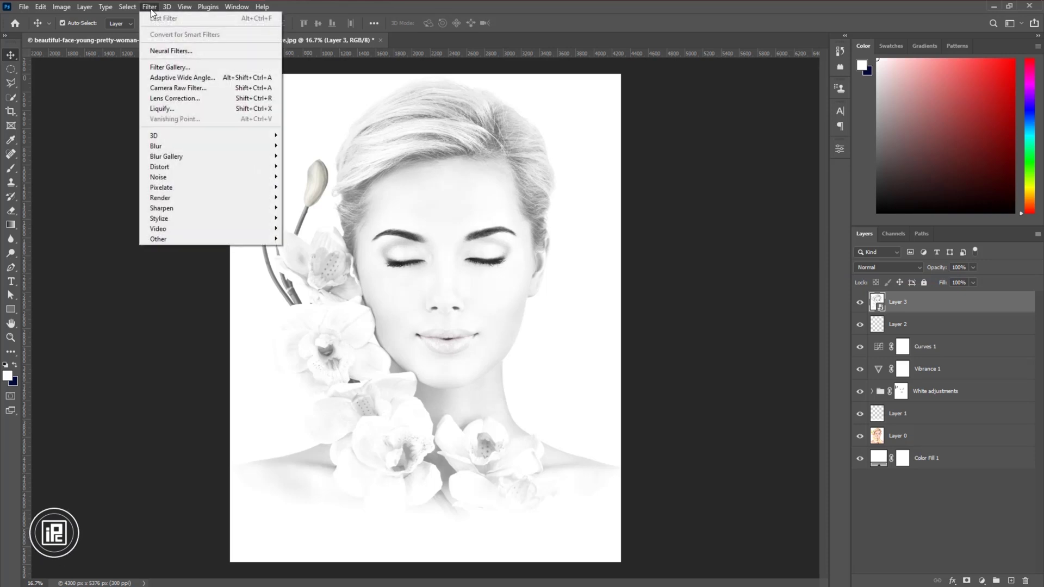
click(179, 87)
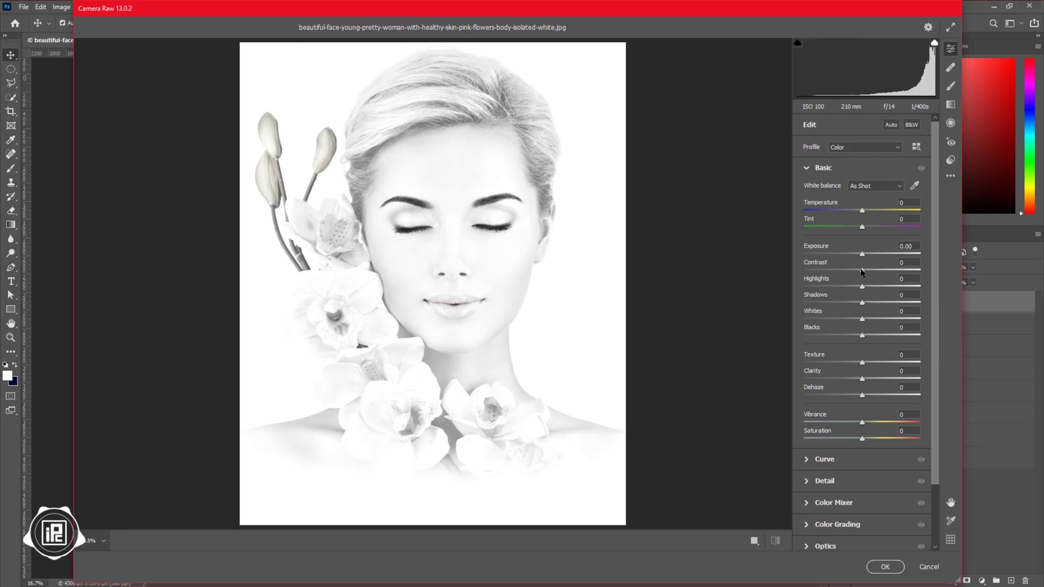
drag(862, 270, 829, 286)
drag(862, 319, 843, 423)
Bend the tone curve with a midpoint and lower Shadows to -10
click(808, 459)
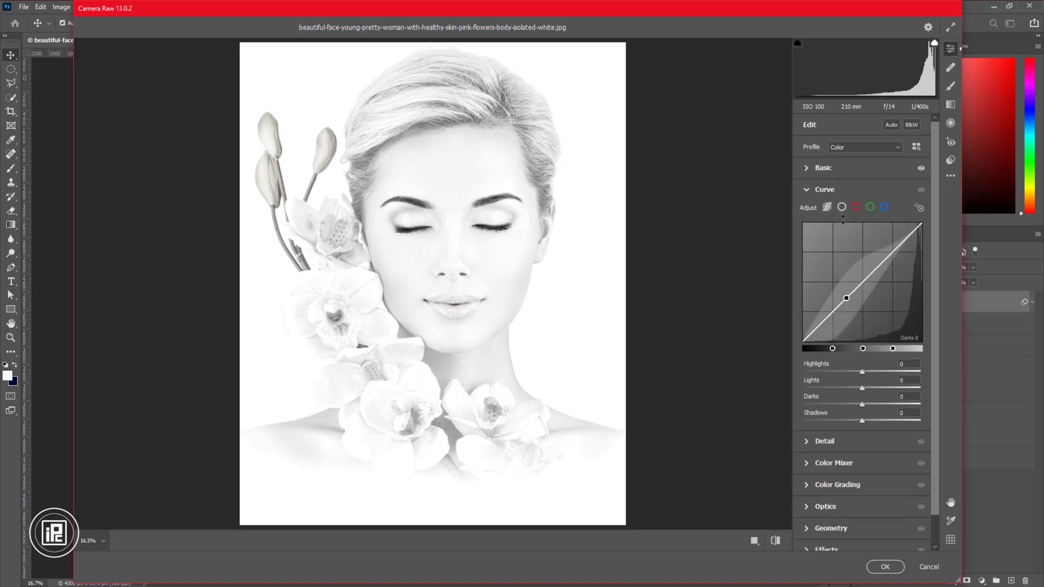
click(868, 276)
drag(824, 325, 823, 330)
click(809, 168)
click(869, 302)
drag(869, 303, 857, 305)
drag(861, 397, 854, 397)
scroll(841, 501, down, 3)
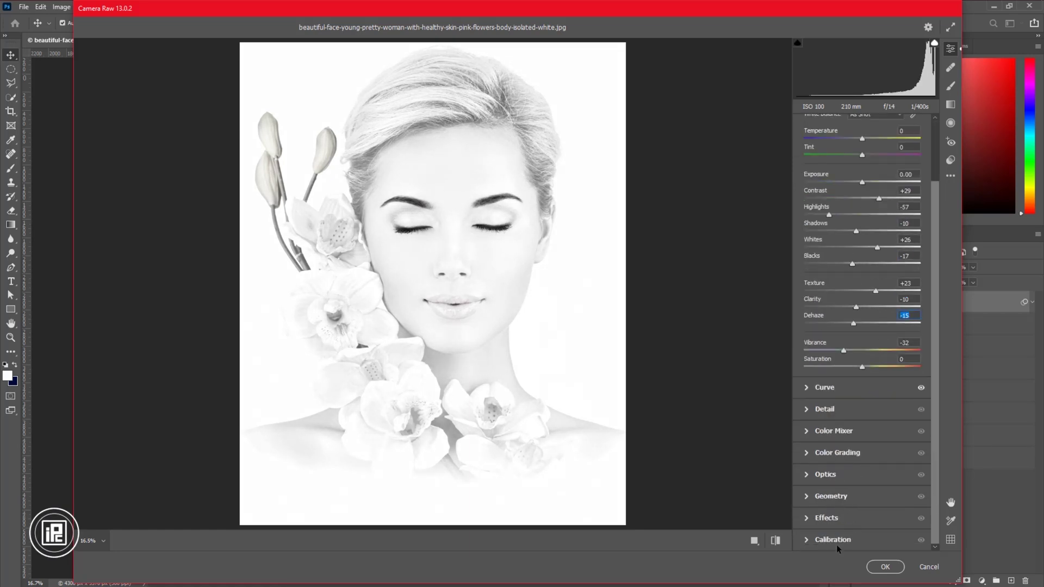
Set Effects vignetting to +100, brighten corners with the Optics vignette, and apply
click(808, 519)
drag(862, 369, 928, 369)
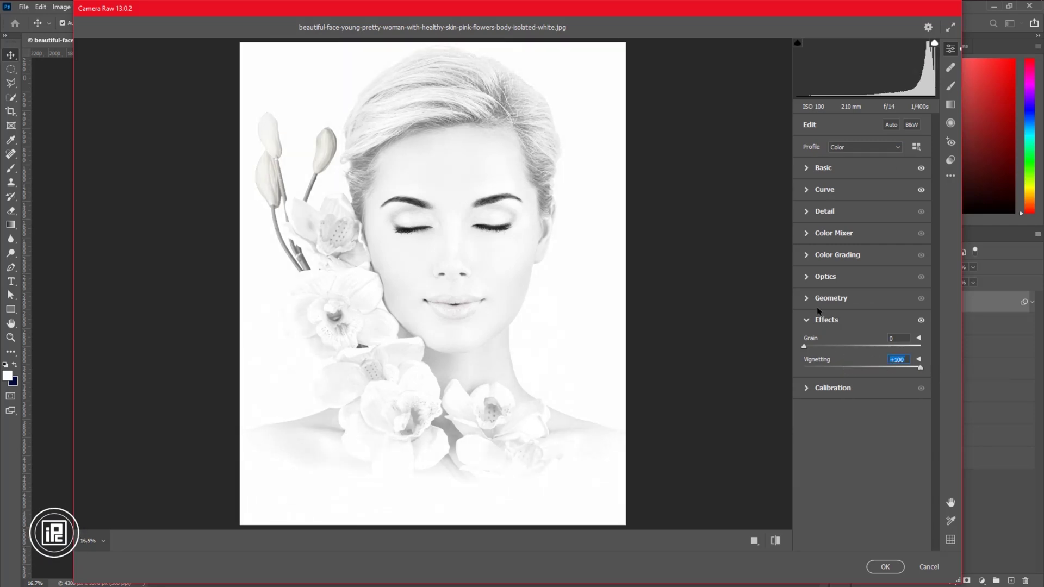
click(826, 277)
drag(862, 323, 905, 323)
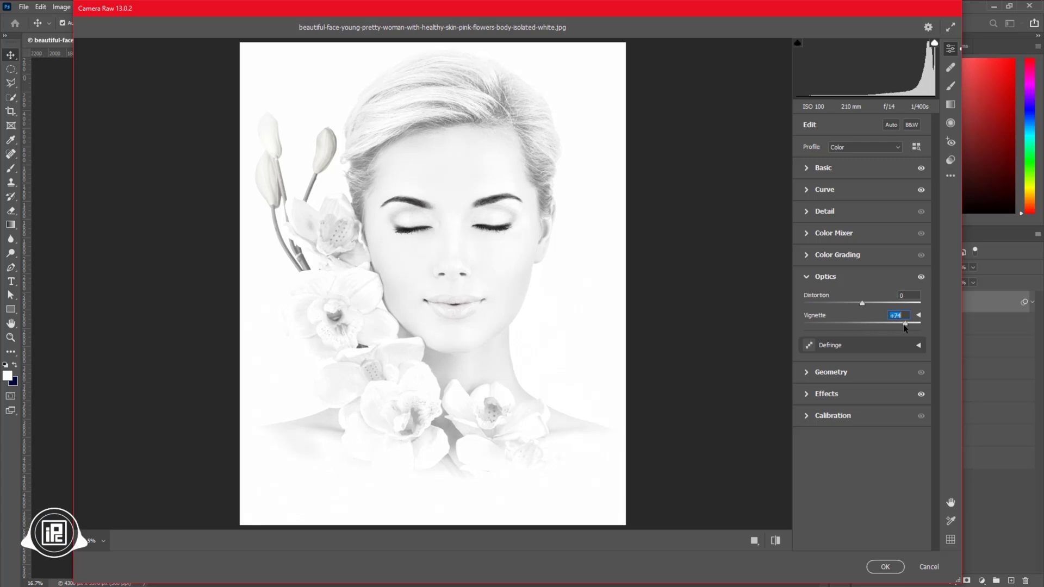
click(886, 567)
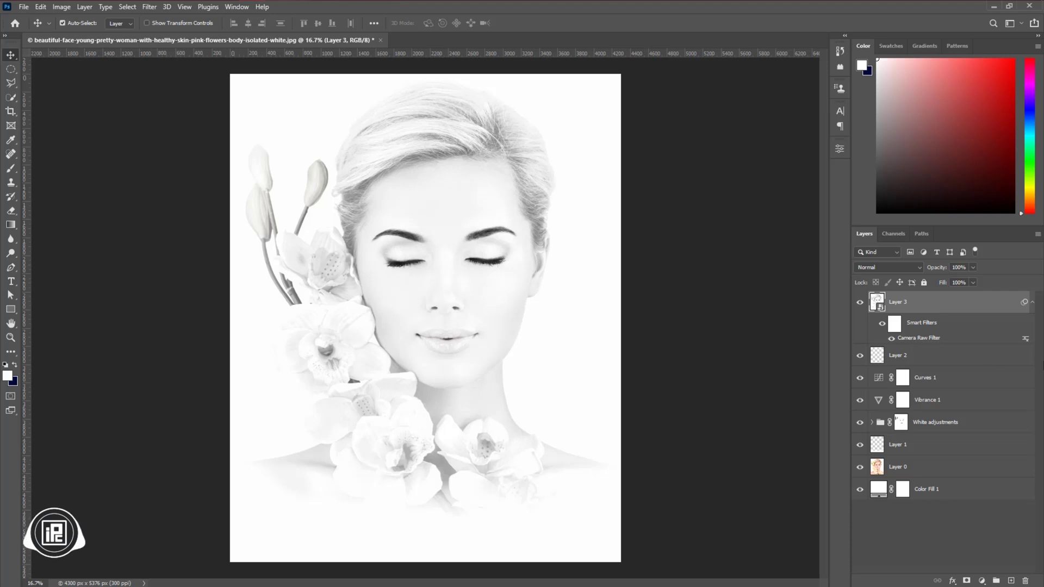
Add a Hue/Saturation layer above Layer 3 with Colorize on and saturation slightly lowered for a pinkish-mauve tint
click(1033, 304)
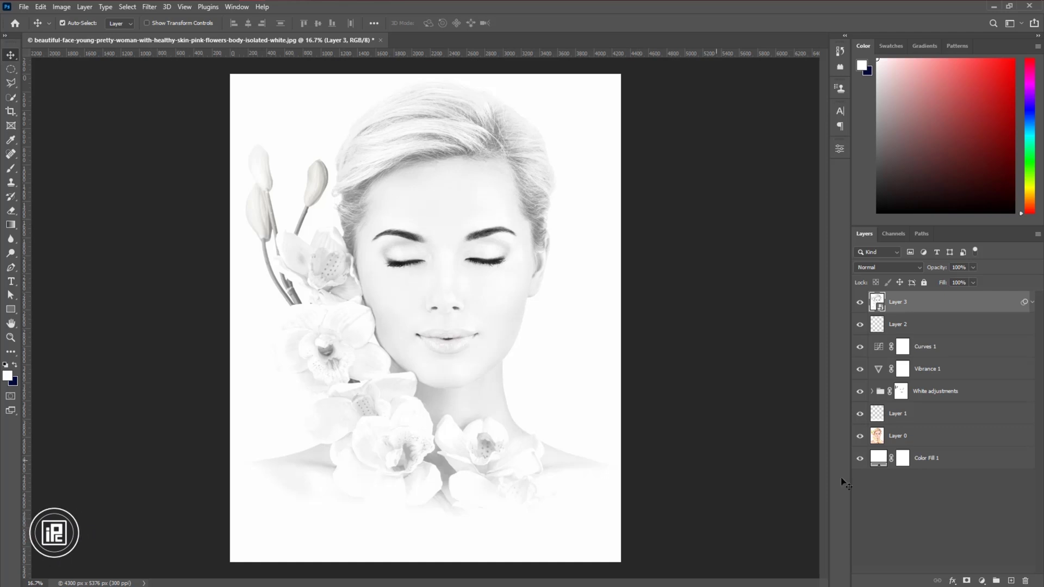
click(982, 581)
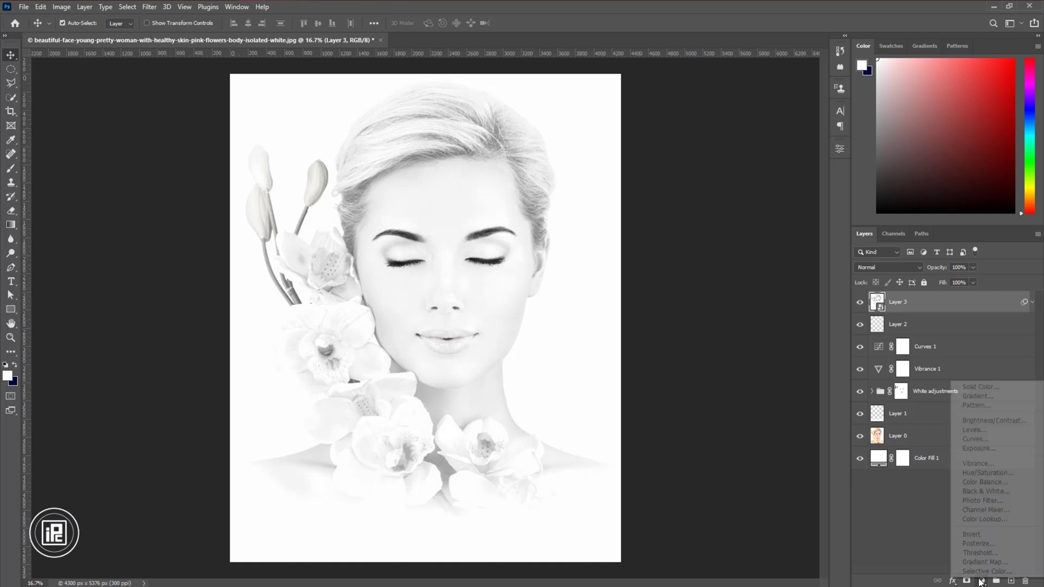
click(988, 473)
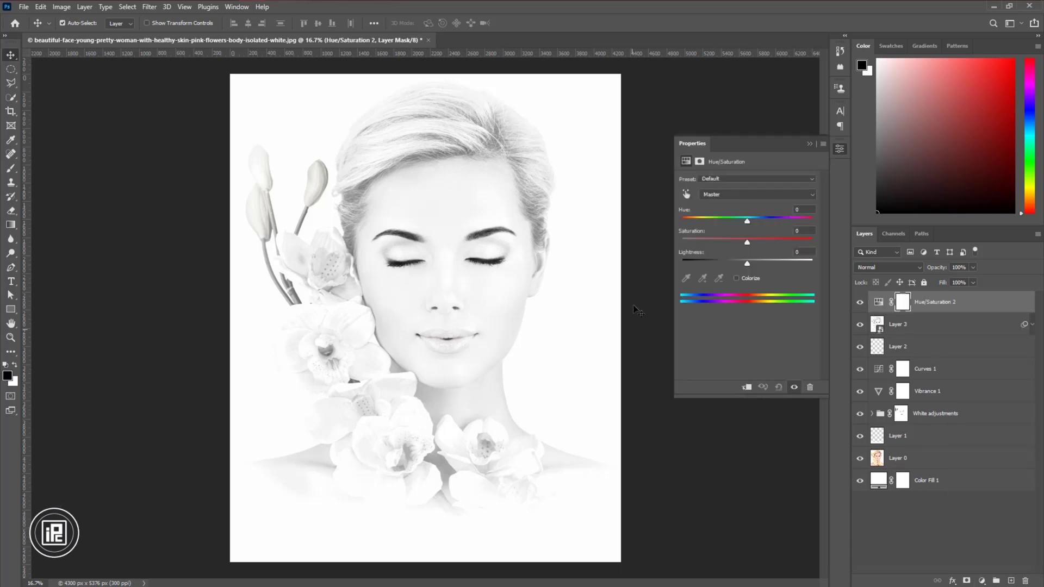
click(737, 278)
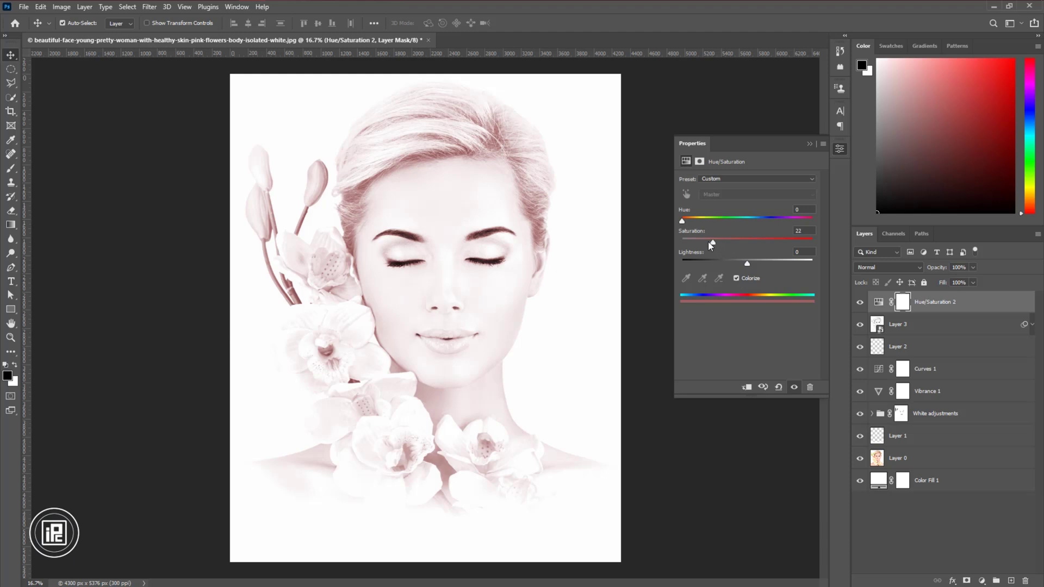
drag(711, 245, 809, 229)
click(810, 144)
click(685, 320)
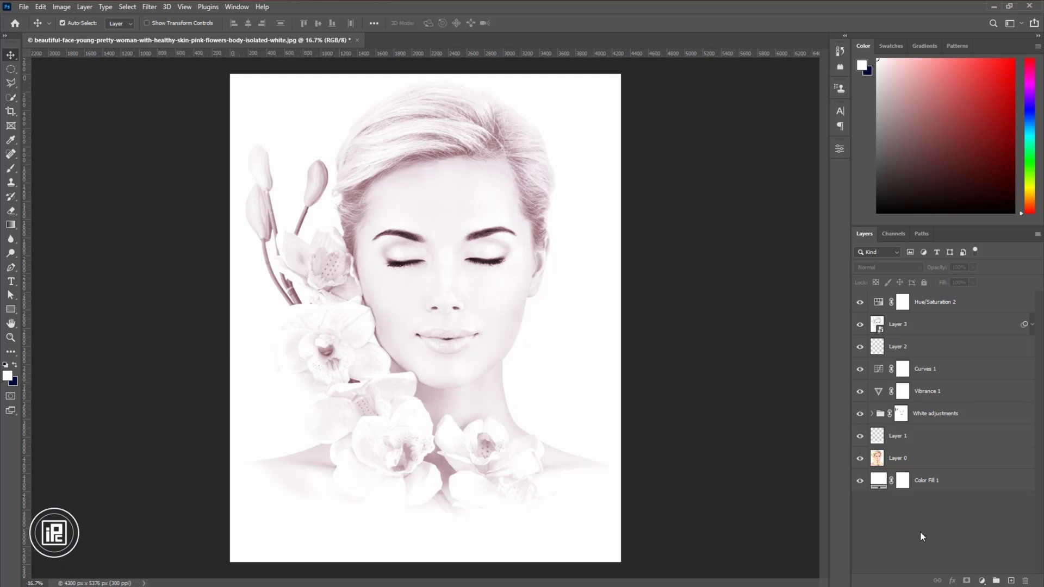
alt+click(859, 459)
alt+click(860, 459)
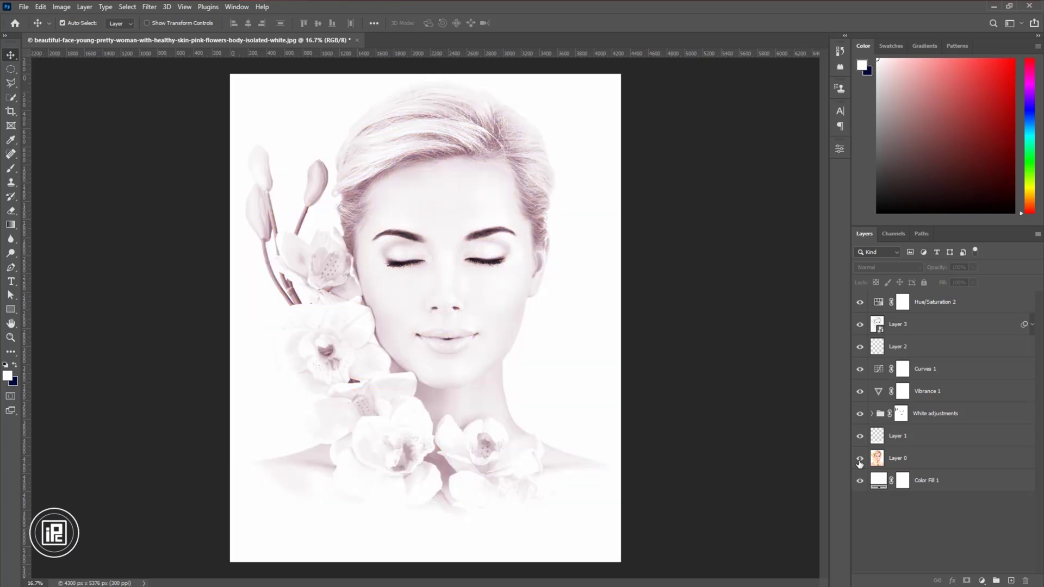